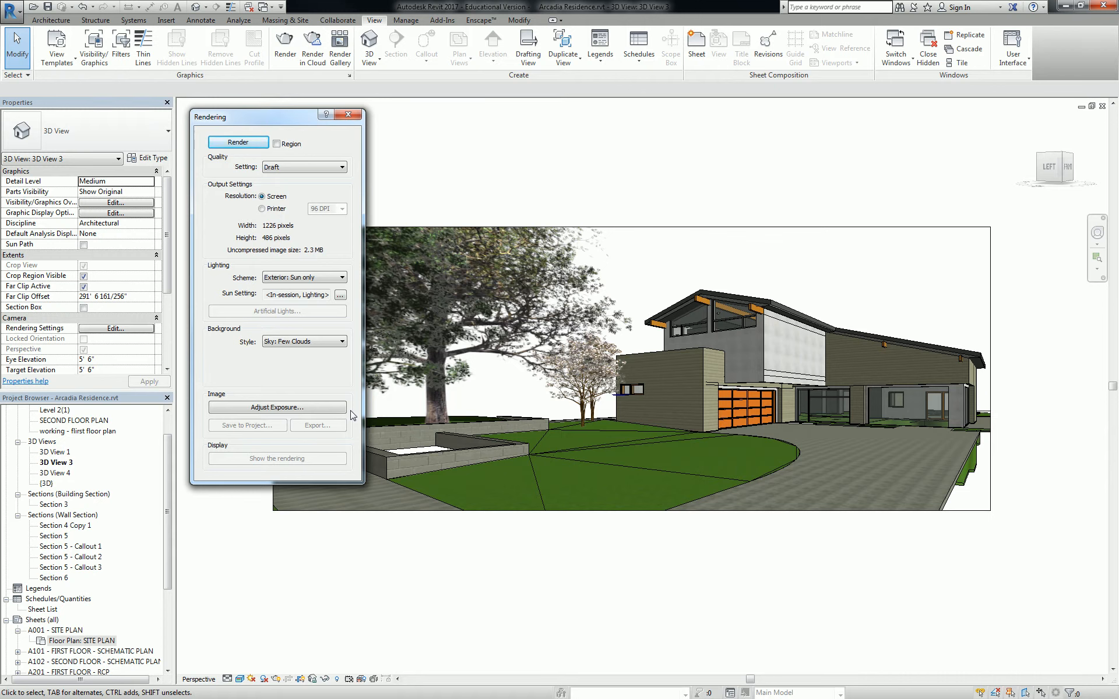
# Set the render quality to Draft and the output resolution to Printer at 150 DPI.
pyautogui.click(312, 167)
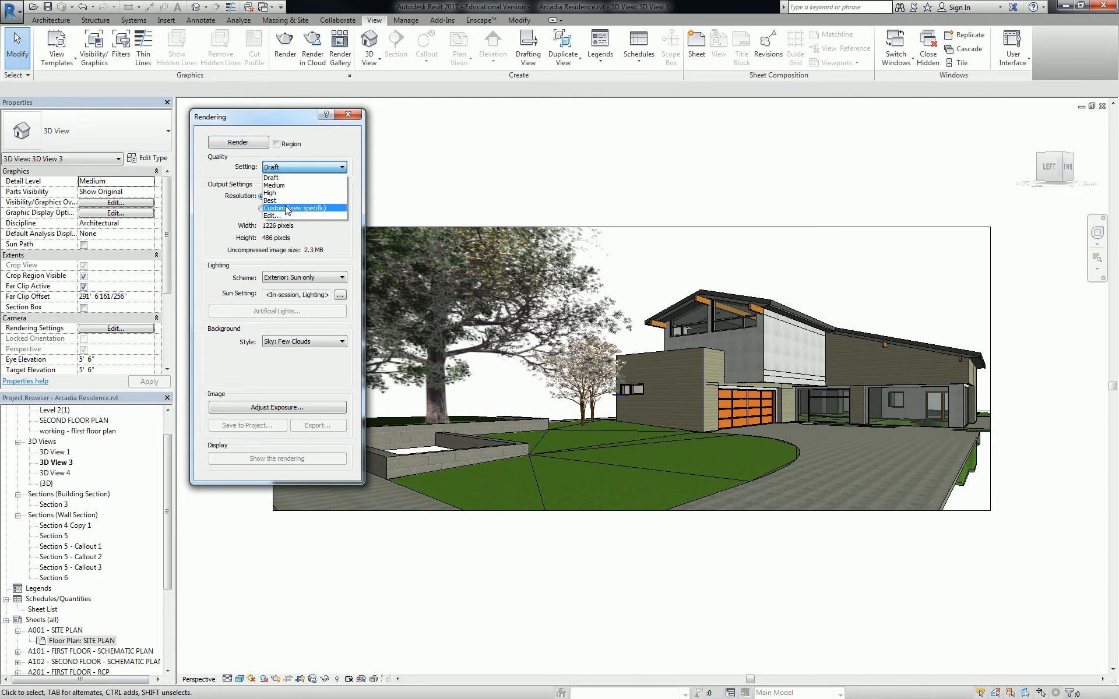
pyautogui.click(283, 177)
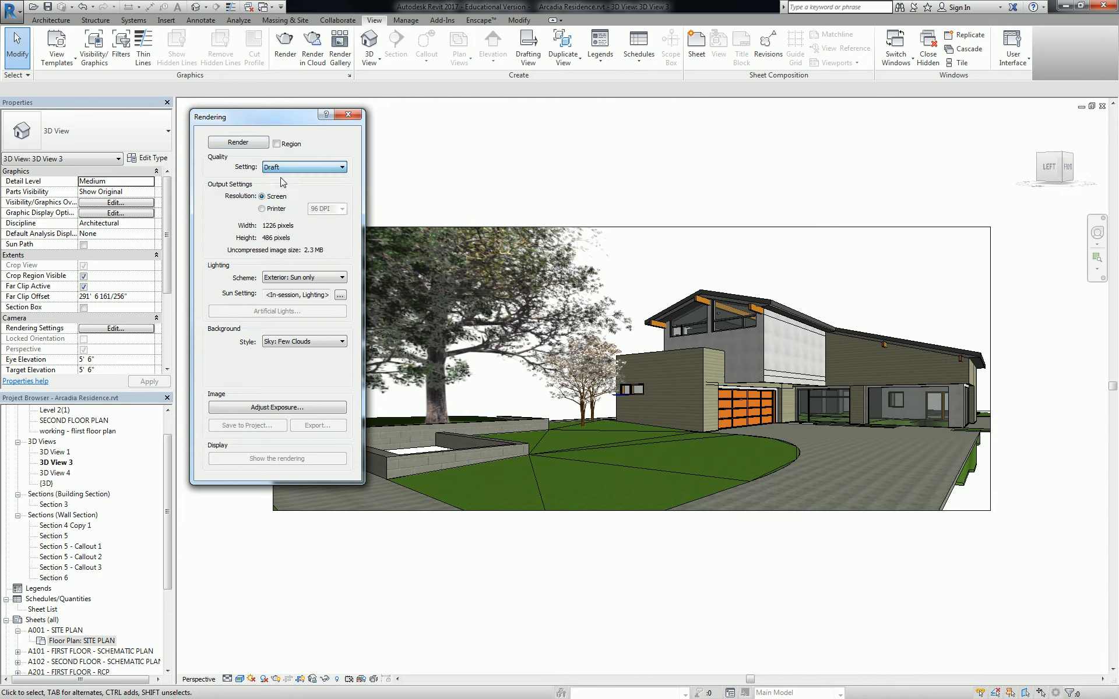
pyautogui.click(262, 209)
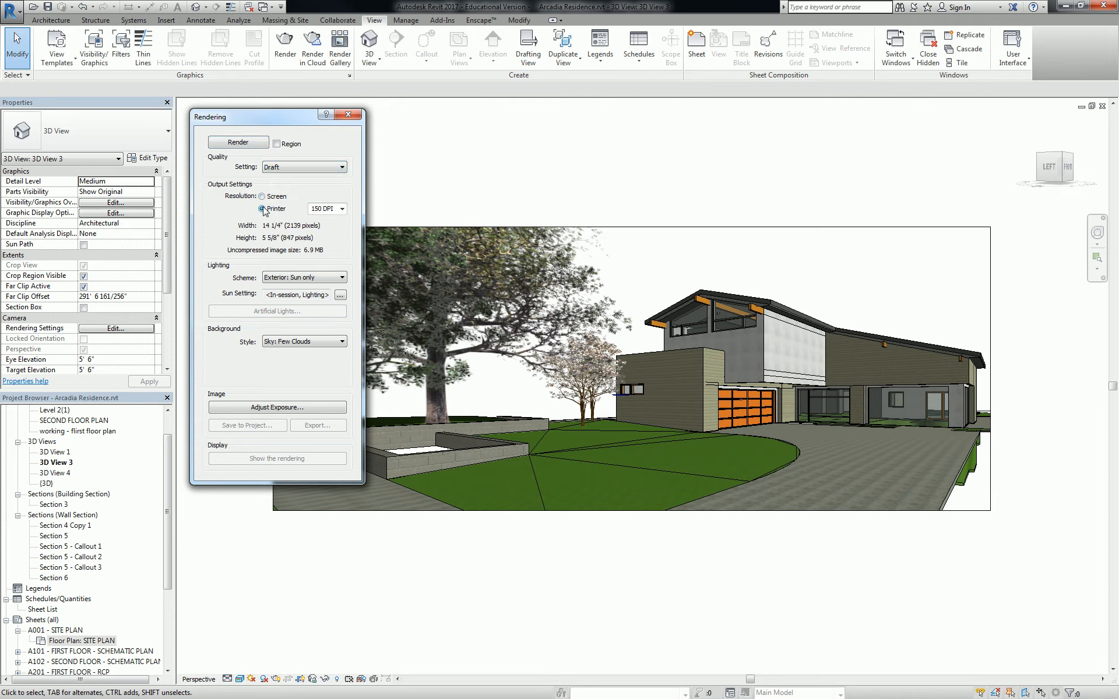
pyautogui.click(270, 199)
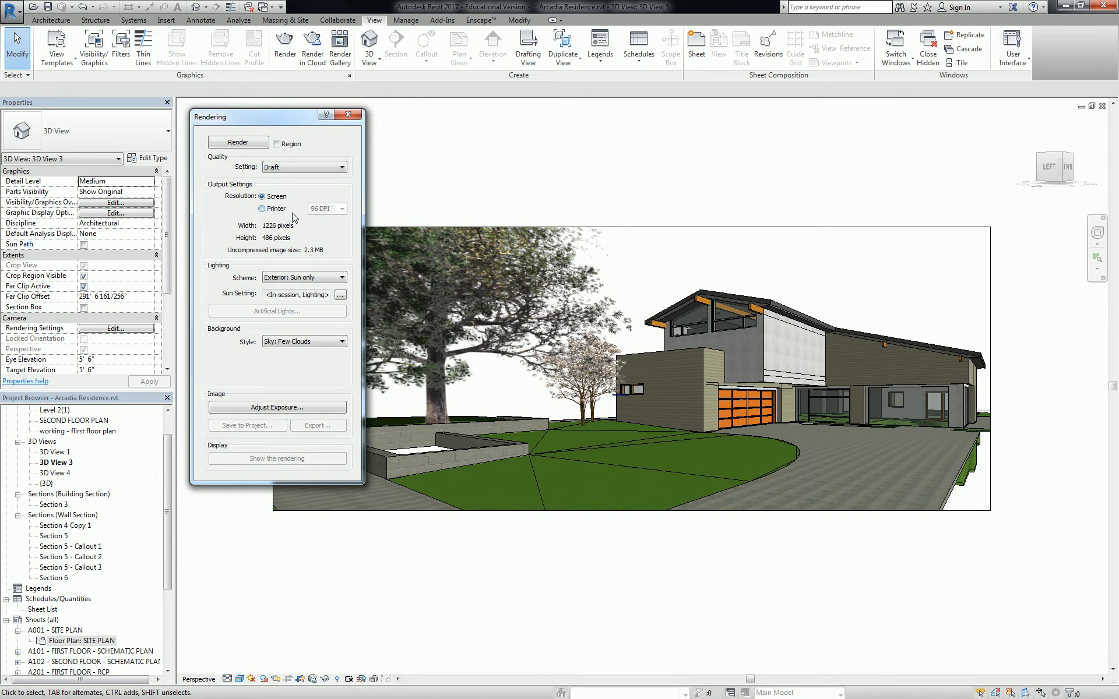
pyautogui.click(278, 210)
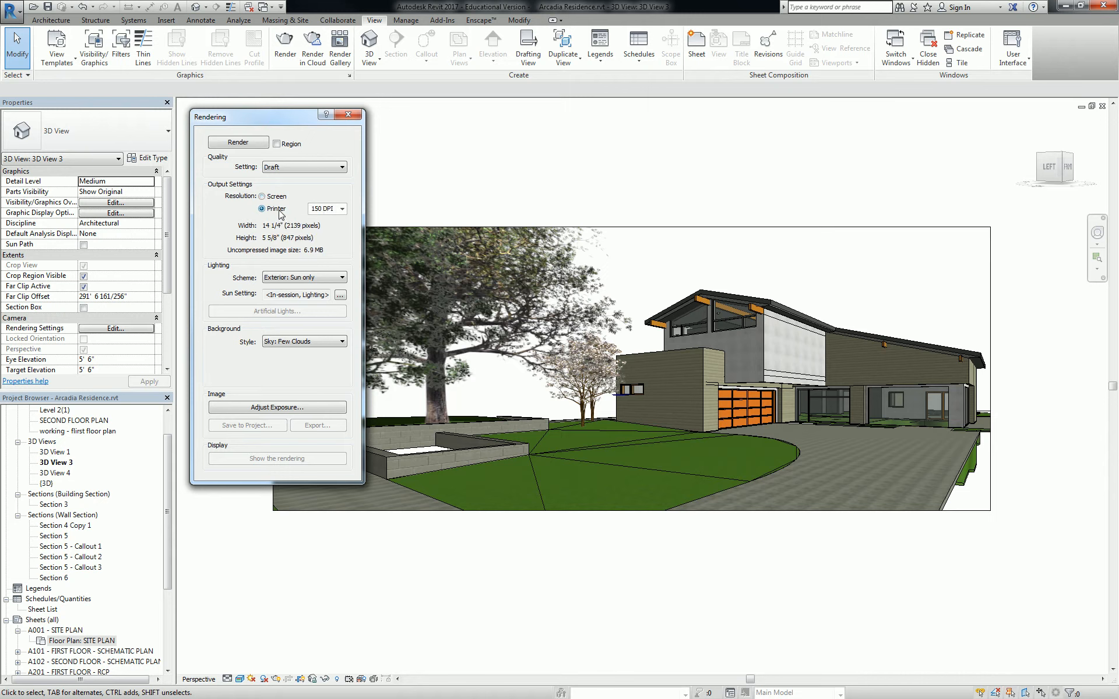
pyautogui.click(343, 210)
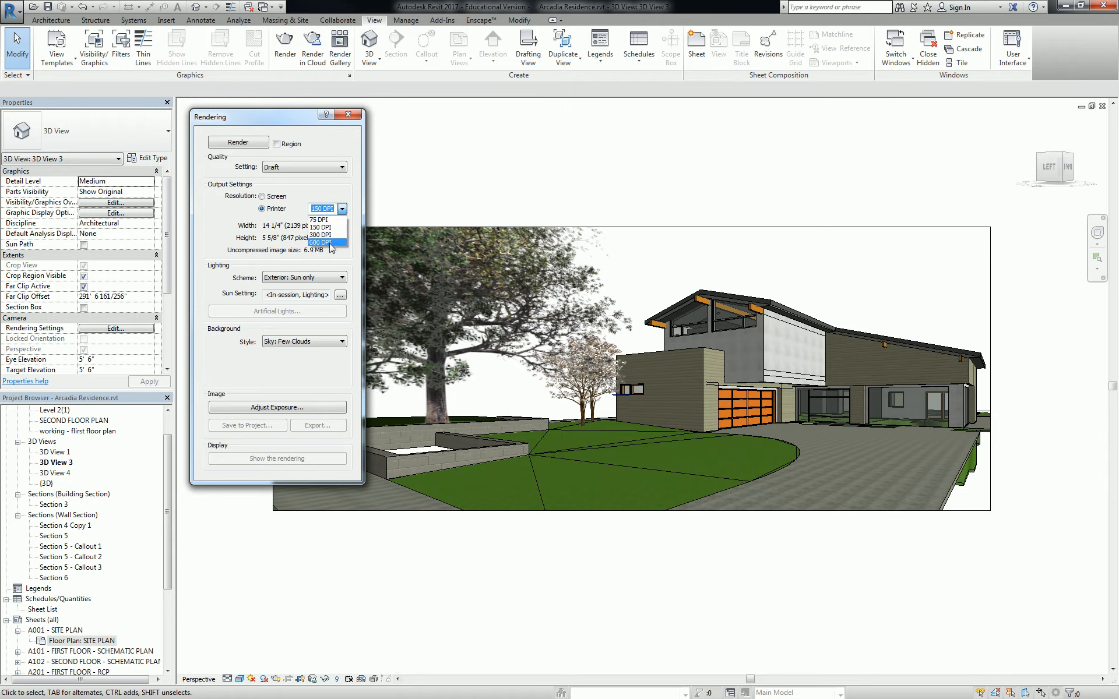
pyautogui.click(326, 250)
pyautogui.click(343, 209)
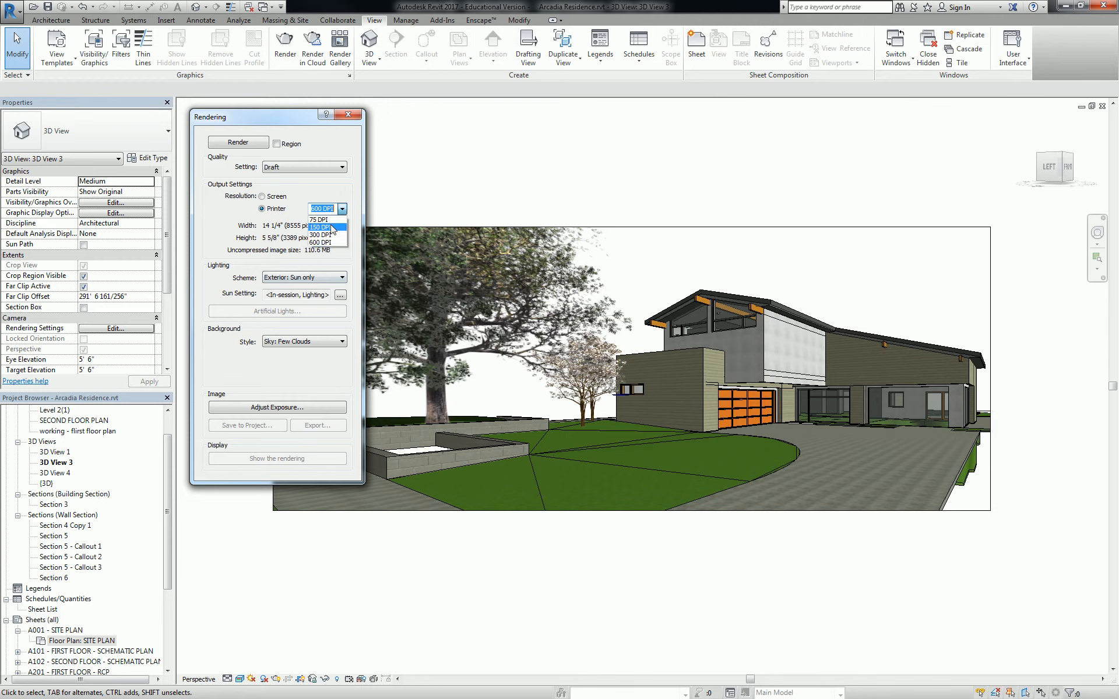
pyautogui.click(332, 227)
pyautogui.click(342, 209)
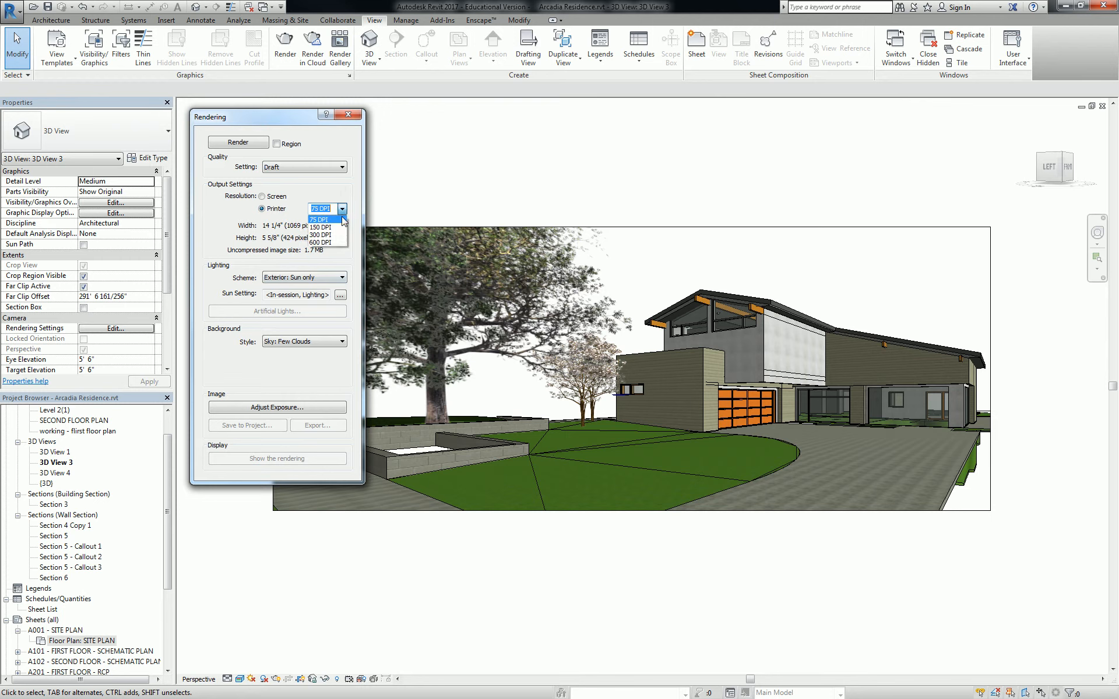
pyautogui.click(336, 233)
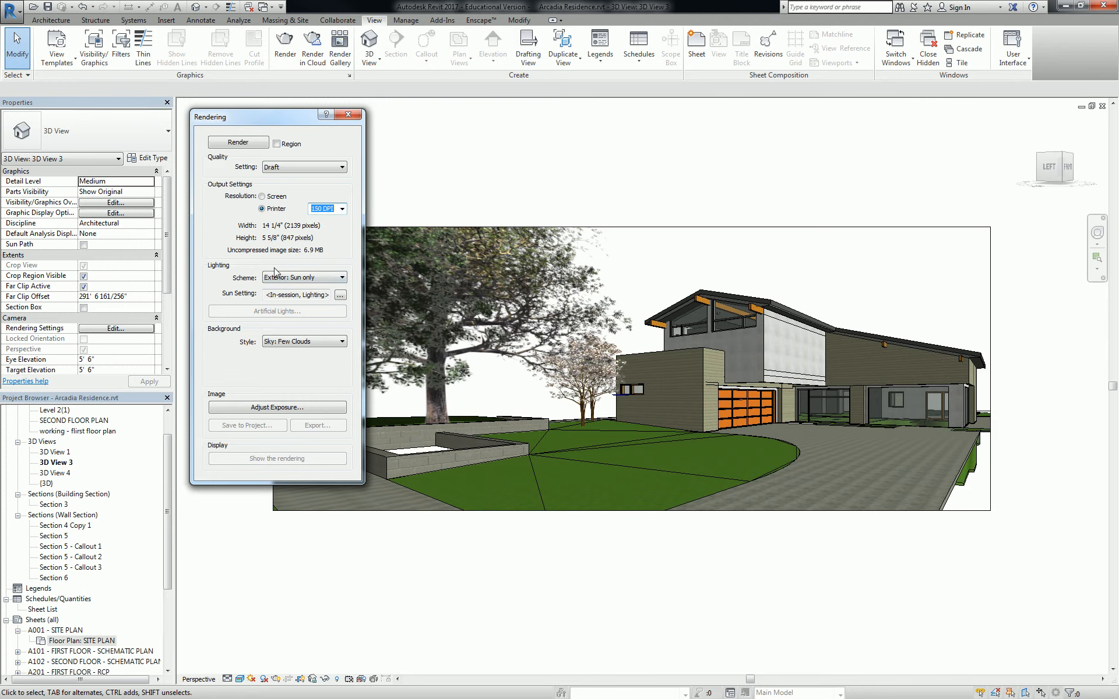
# Look over the sun settings without changing them and select the Exterior: Sun only lighting scheme.
pyautogui.click(295, 278)
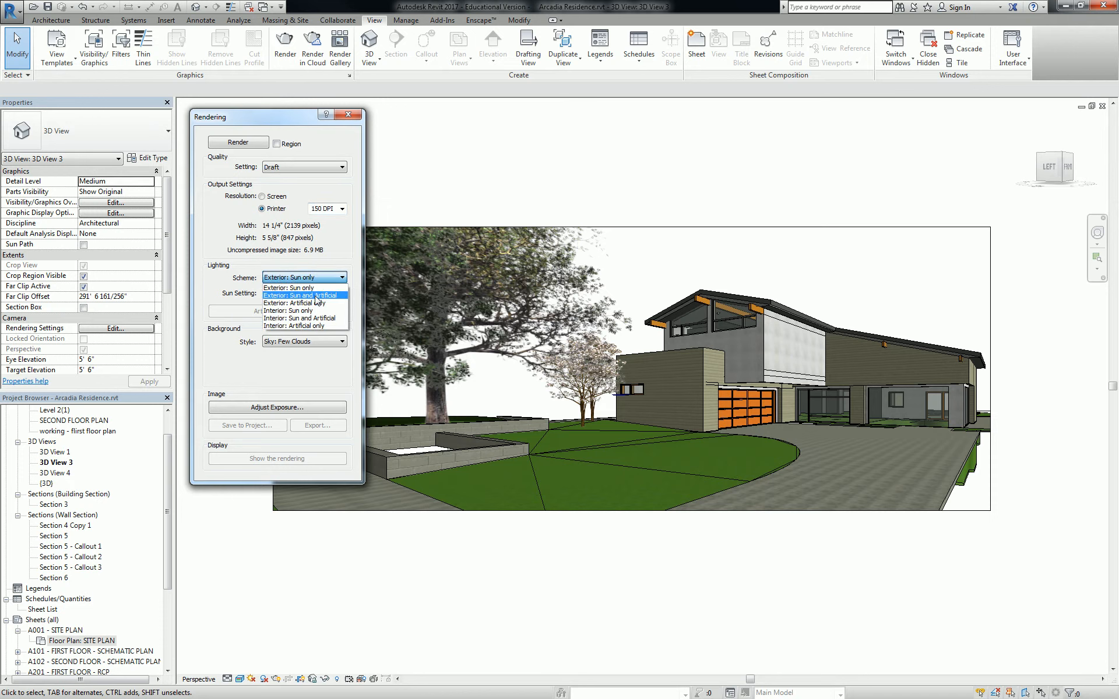
pyautogui.click(240, 290)
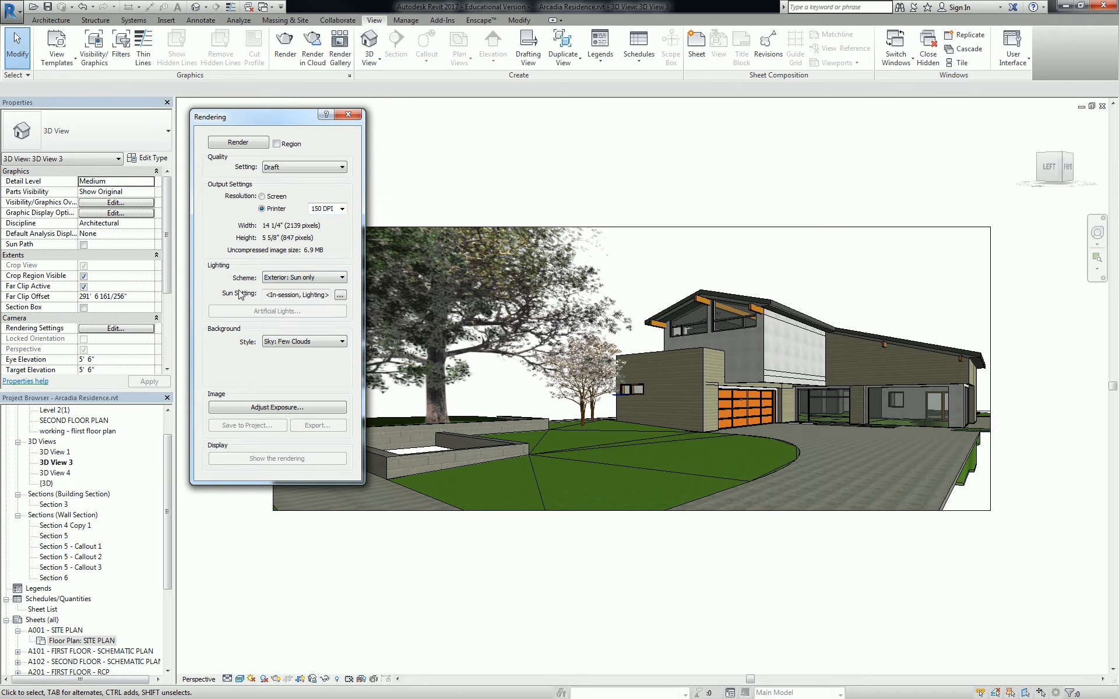
pyautogui.click(340, 296)
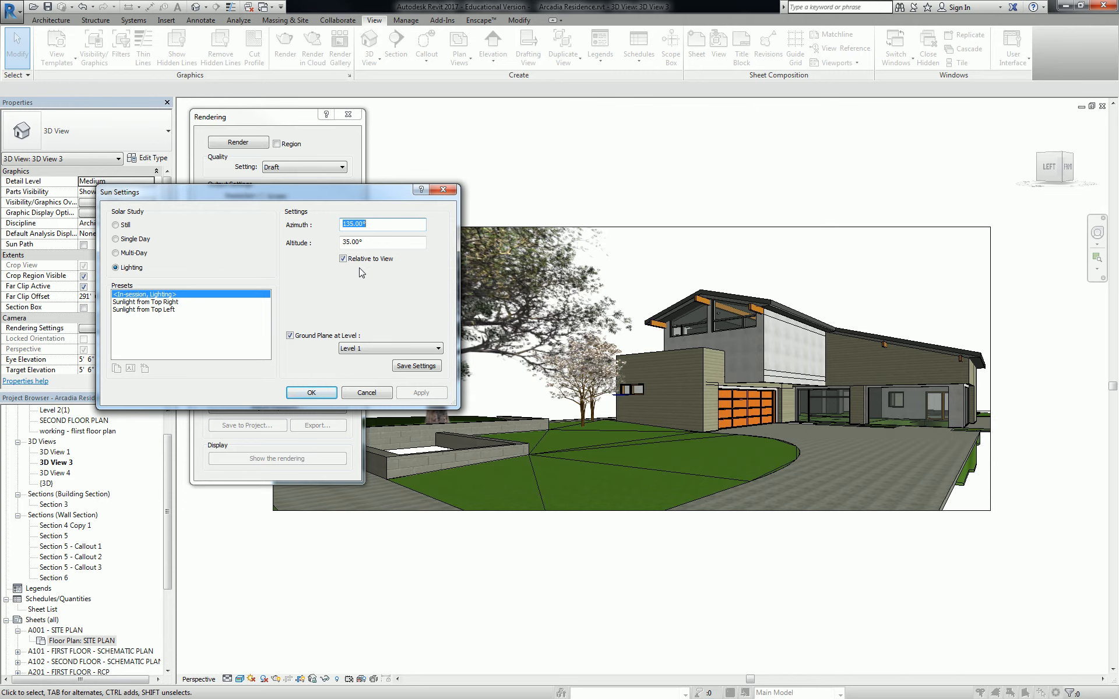
pyautogui.click(443, 190)
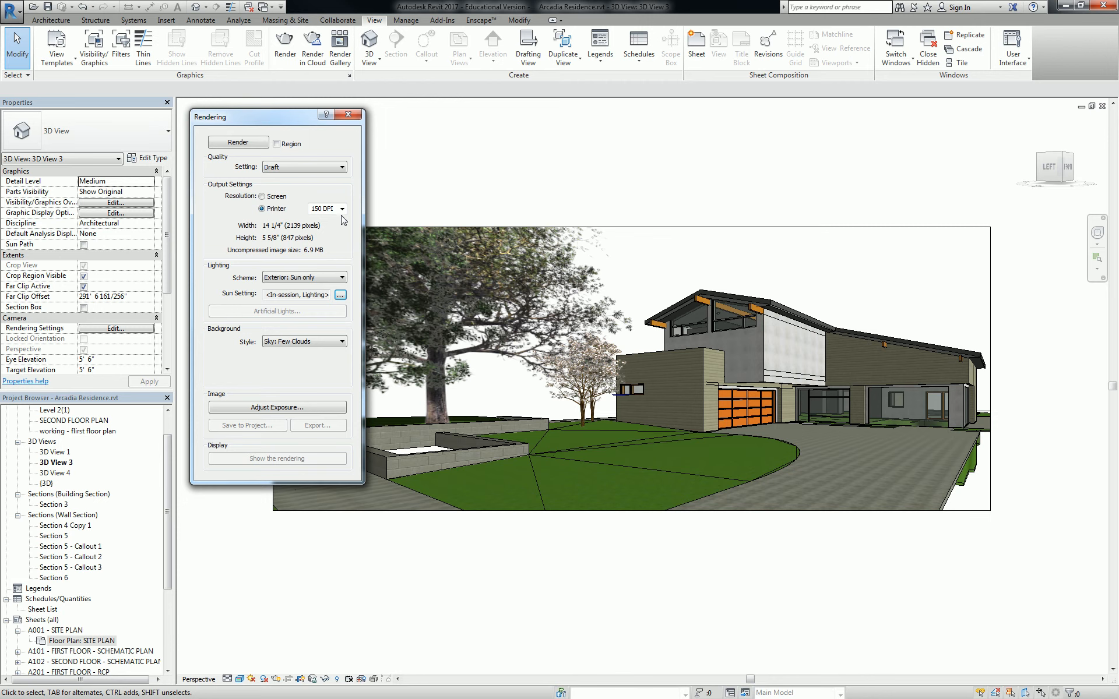
pyautogui.click(332, 278)
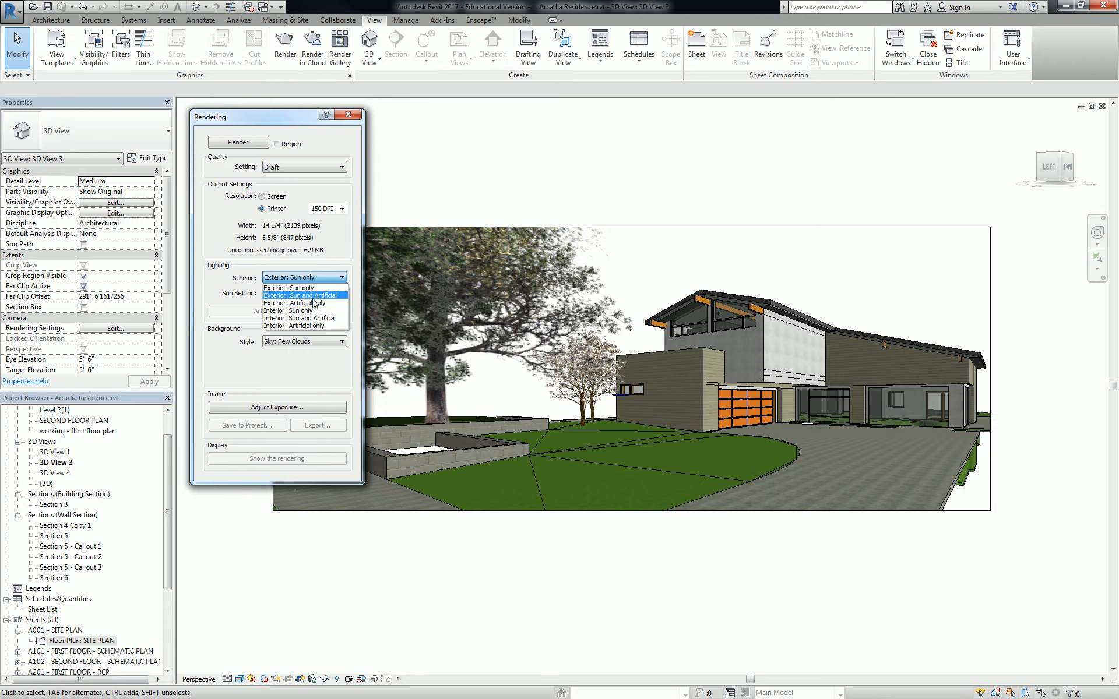
pyautogui.click(291, 288)
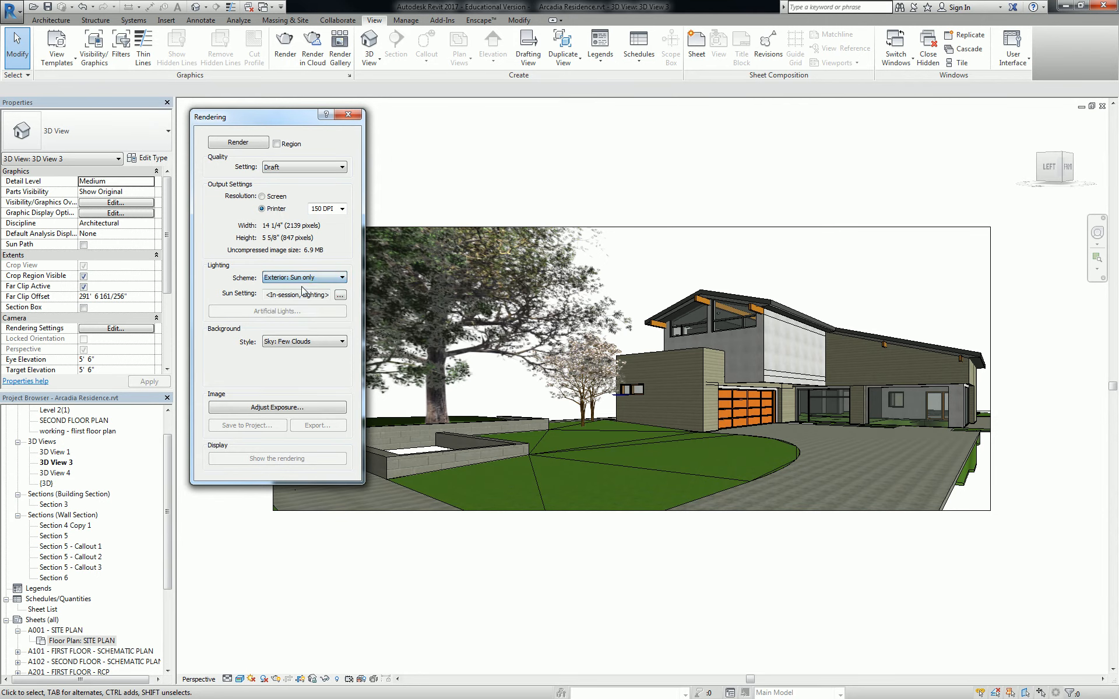
# Set the rendering background style to Sky: Very Few Clouds and look over the exposure controls without applying changes.
pyautogui.click(302, 346)
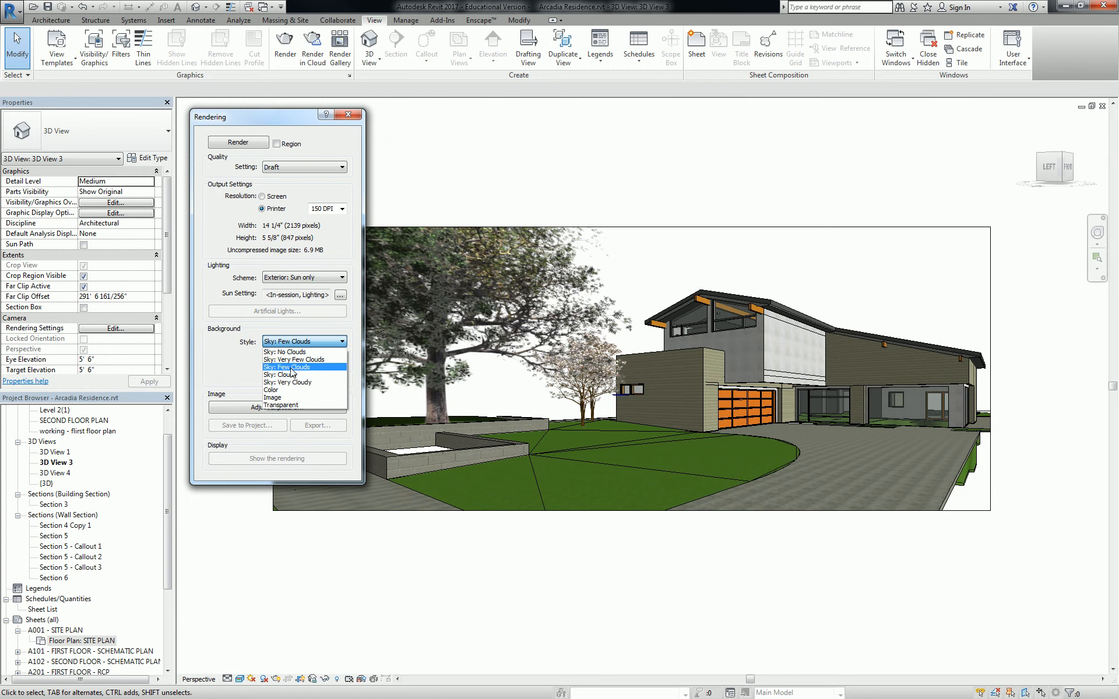
pyautogui.click(293, 360)
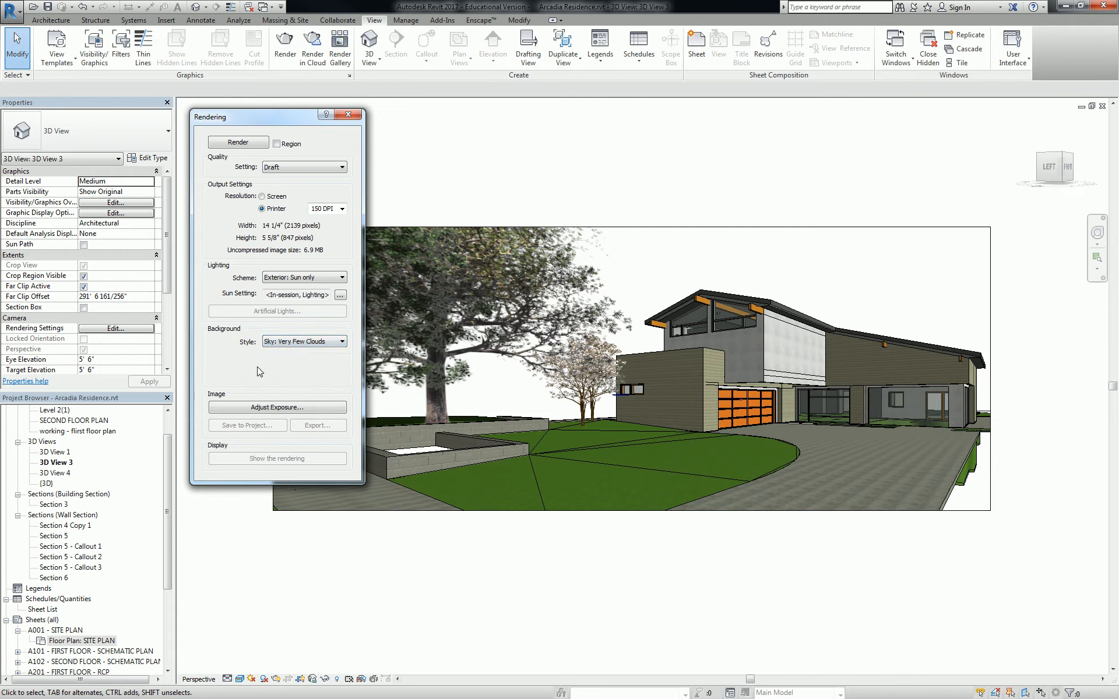
pyautogui.click(296, 408)
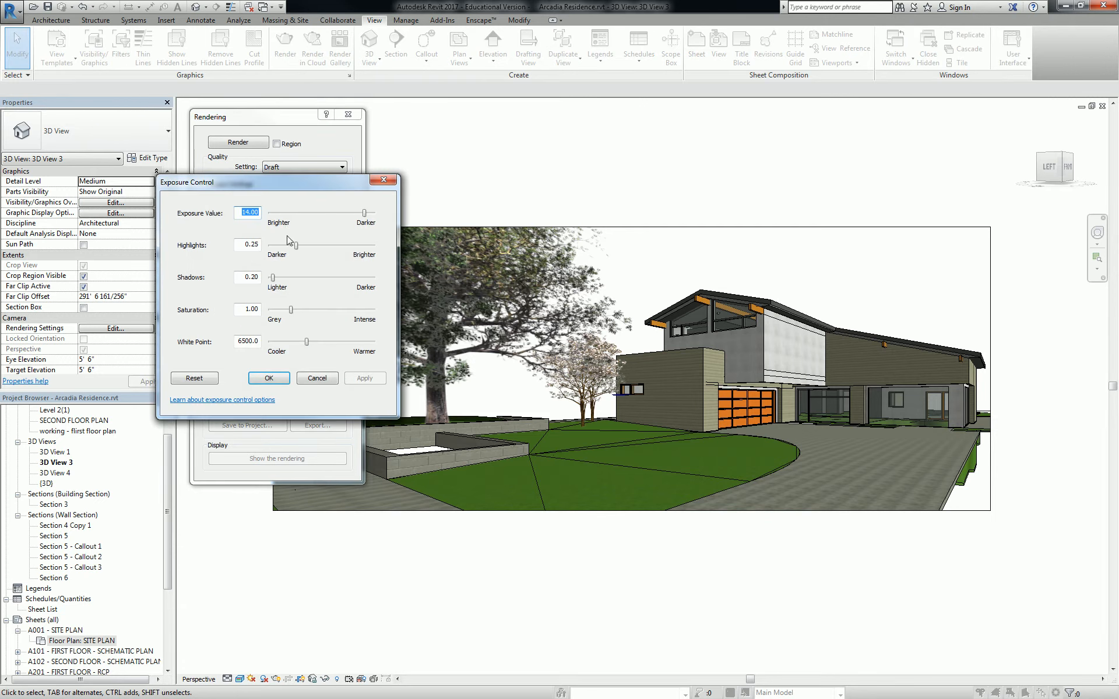
pyautogui.click(311, 379)
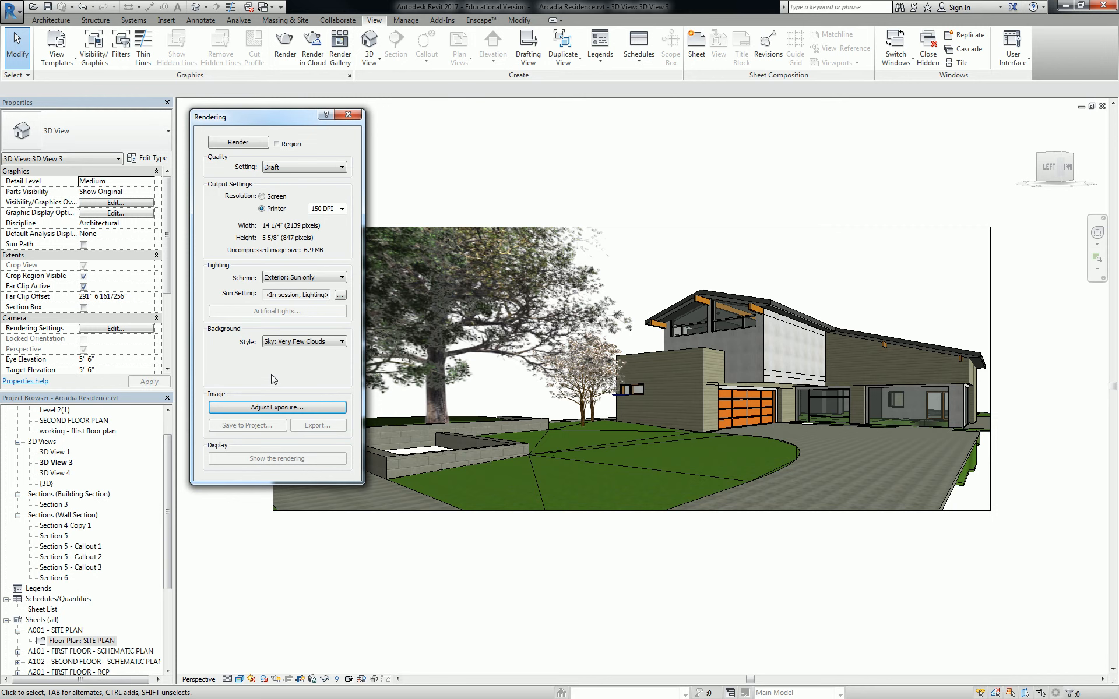
# Render the perspective view at Draft quality and render it again with the quality set to Medium.
pyautogui.click(242, 141)
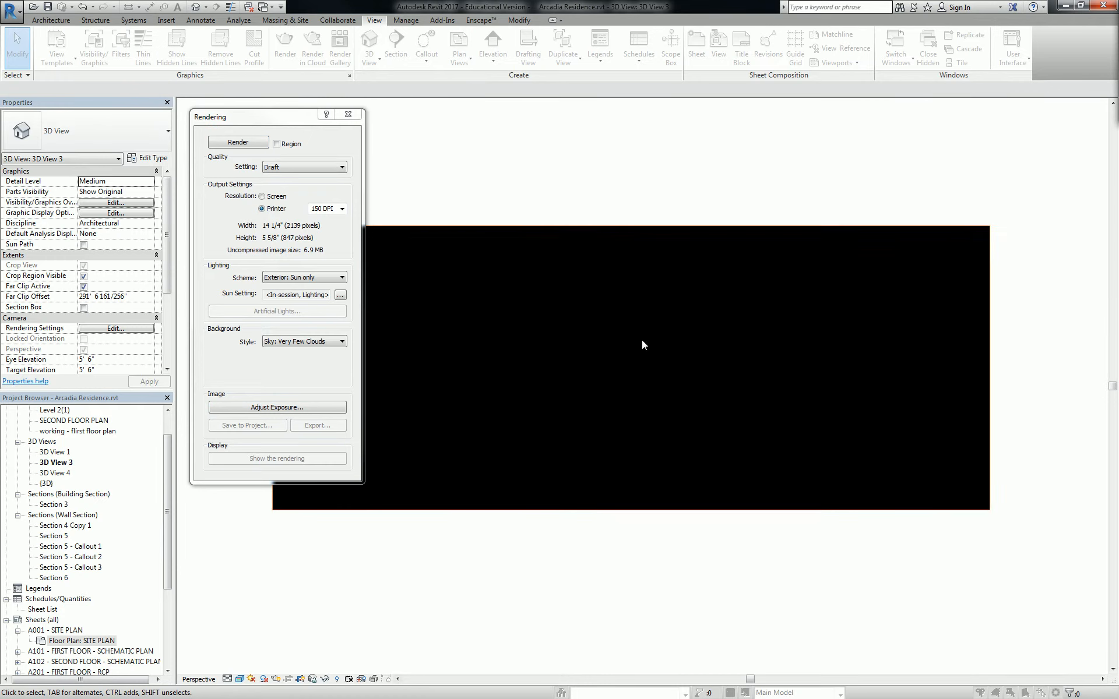
pyautogui.moveTo(835, 151); pyautogui.dragTo(667, 132)
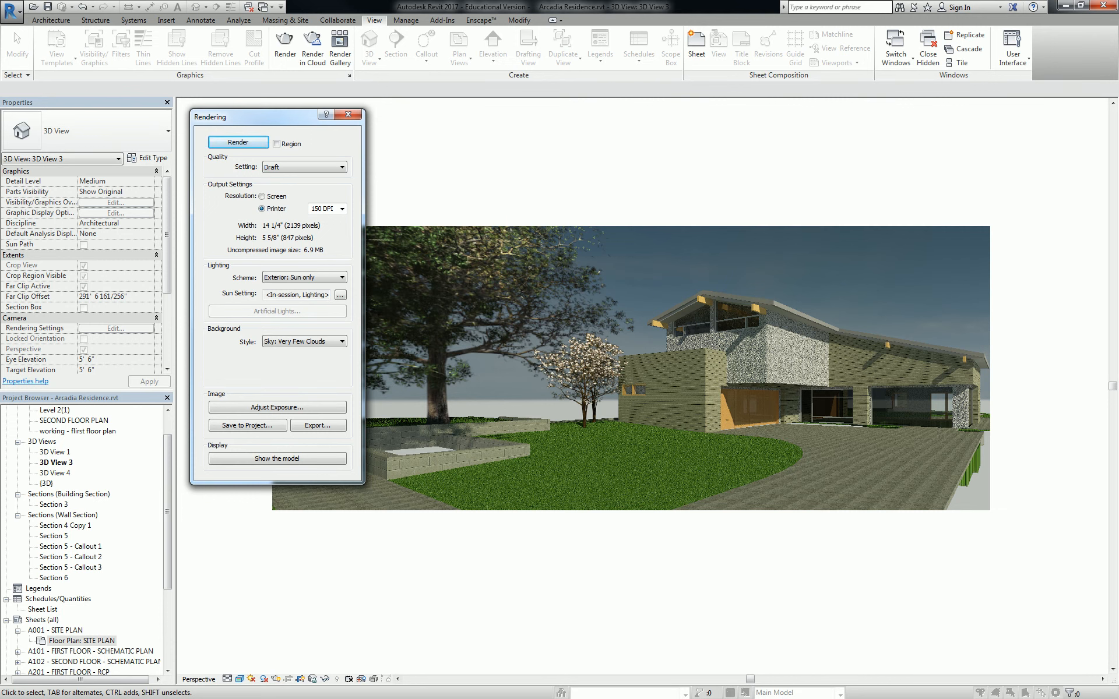
pyautogui.click(342, 167)
pyautogui.click(285, 190)
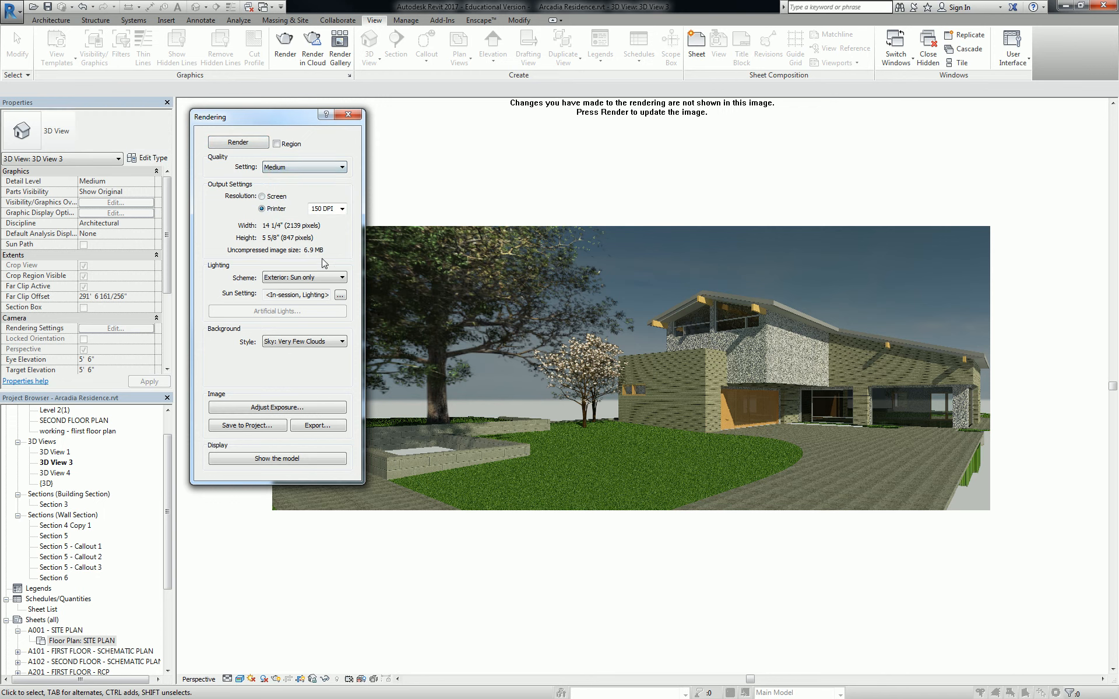
pyautogui.click(263, 143)
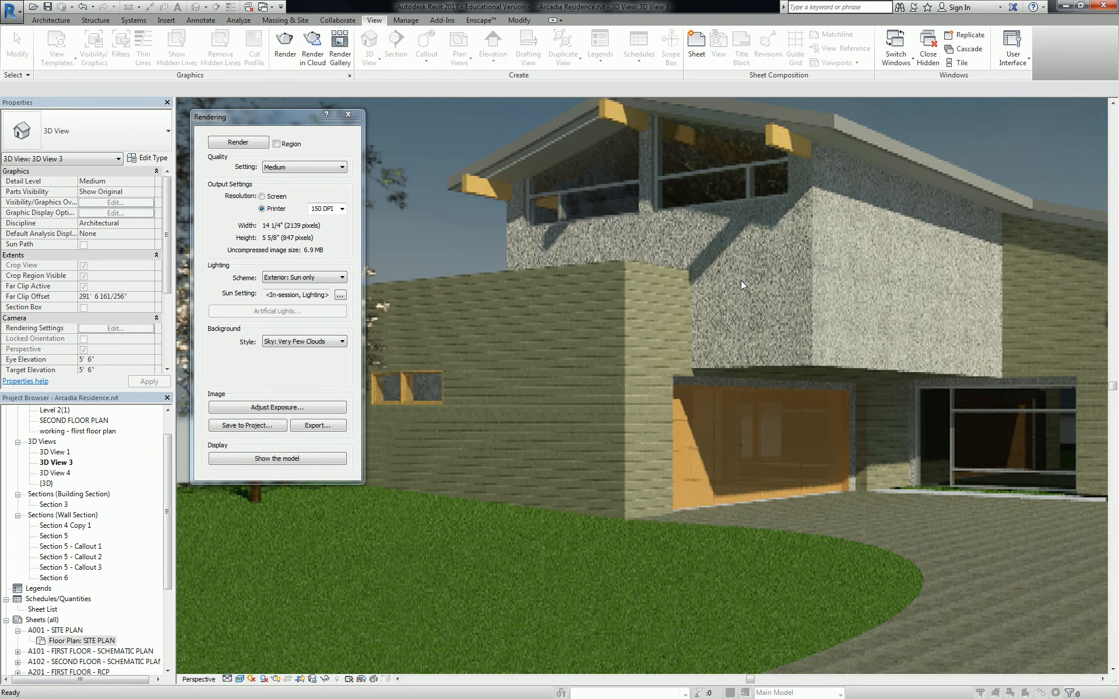
# Inspect the Medium-quality rendering up close, checking the wall textures, shadows, garage door and trees.
pyautogui.scroll(-3, 750, 232)
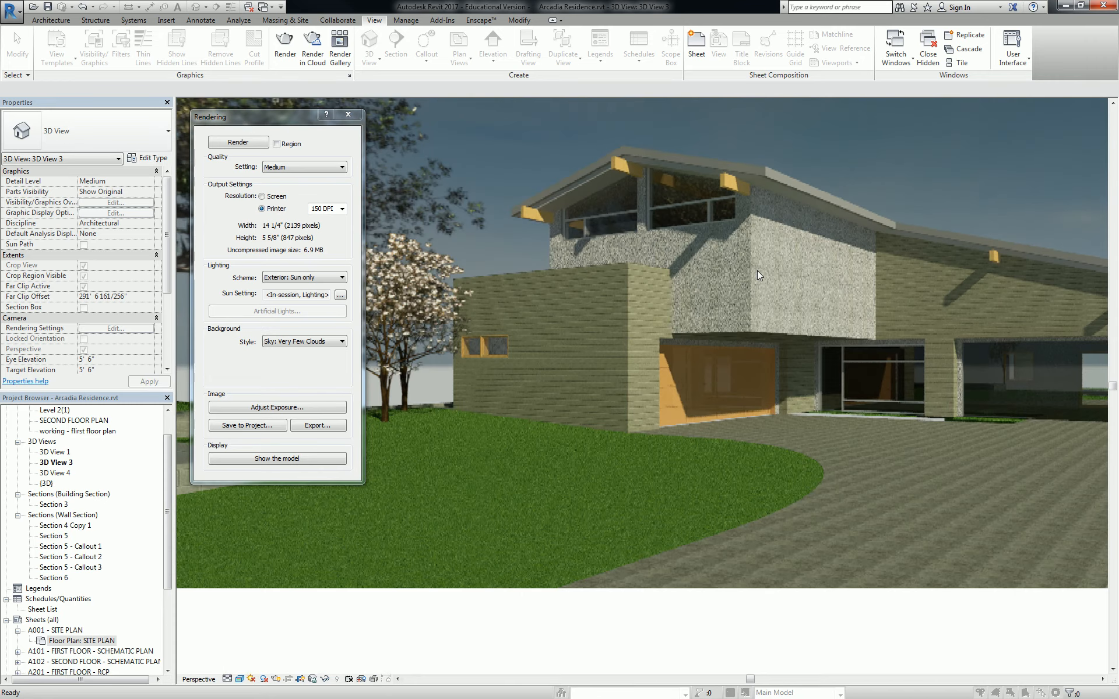
pyautogui.scroll(3, 719, 315)
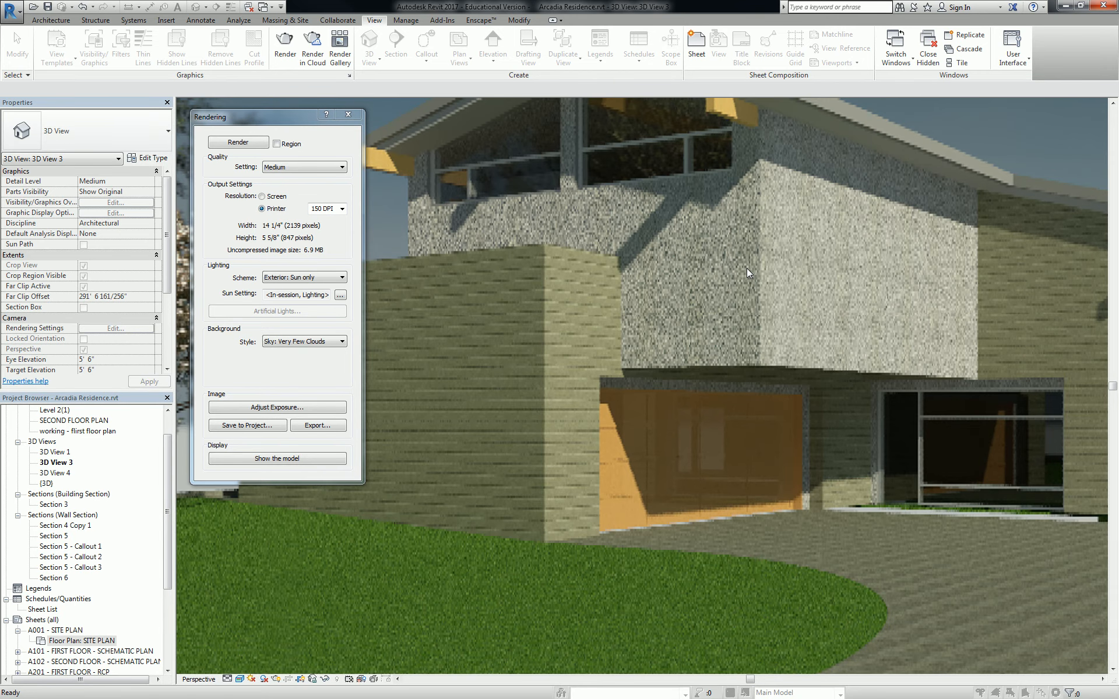
pyautogui.scroll(-4, 746, 268)
pyautogui.scroll(-1, 750, 316)
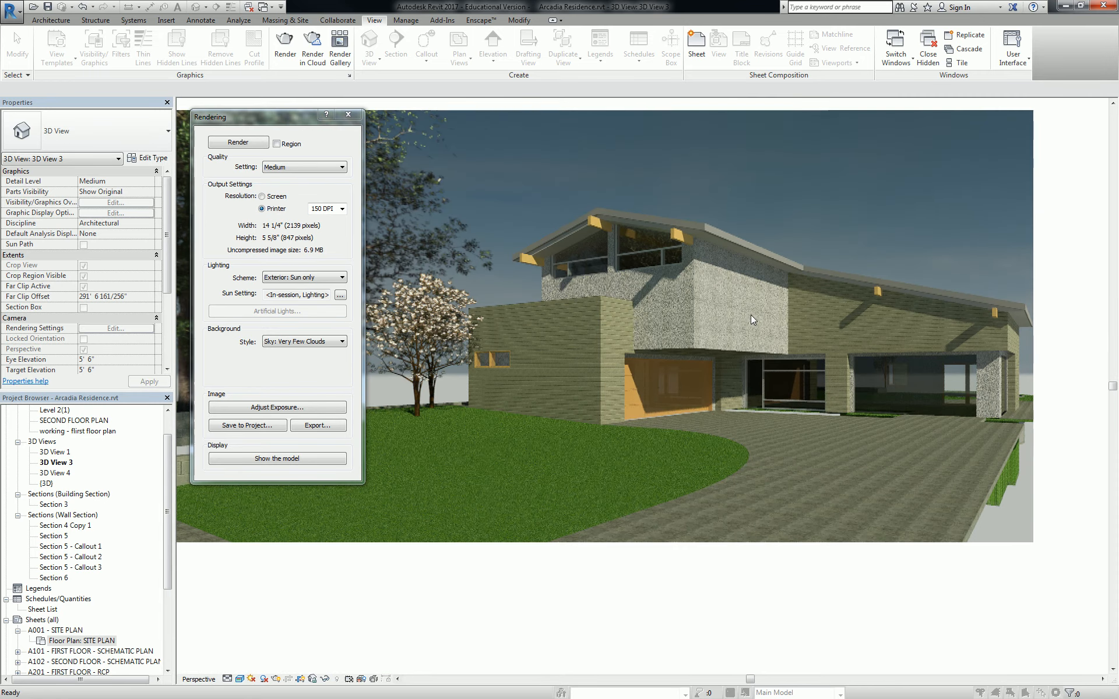
pyautogui.moveTo(502, 405); pyautogui.dragTo(671, 399, button='middle')
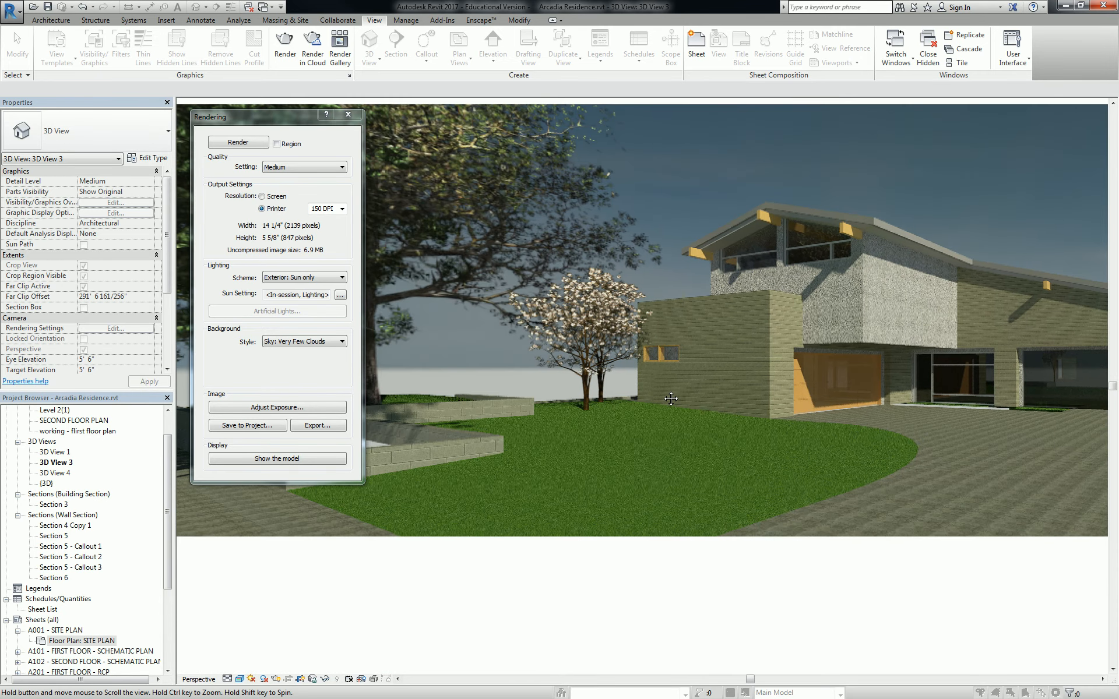
pyautogui.scroll(2, 711, 330)
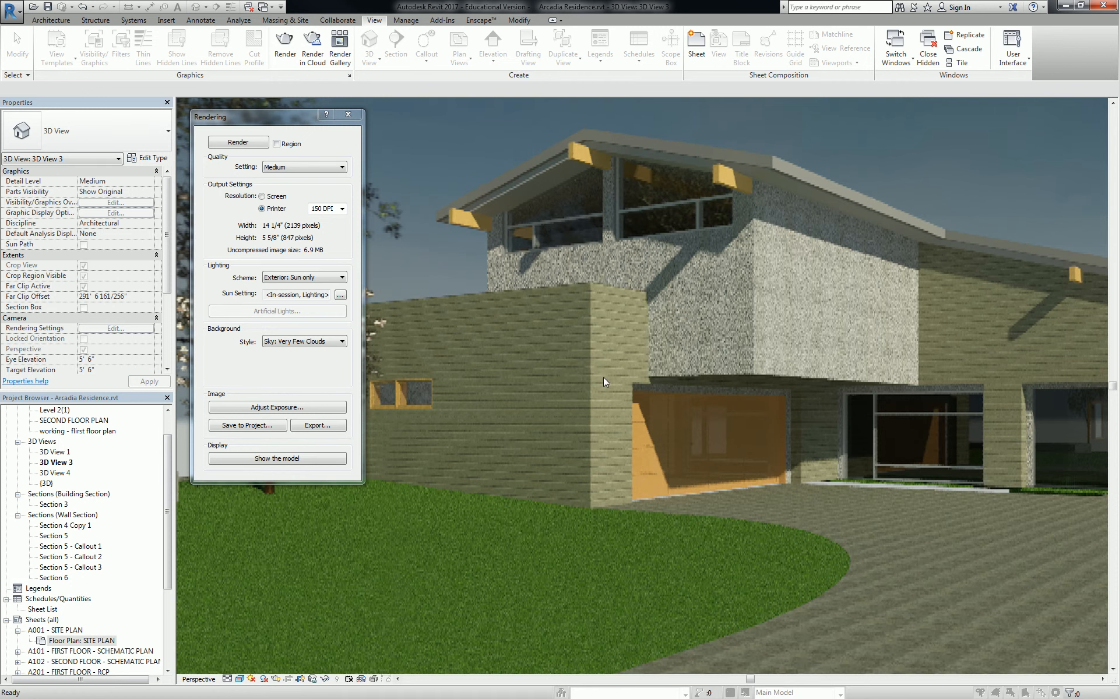
pyautogui.scroll(-2, 691, 274)
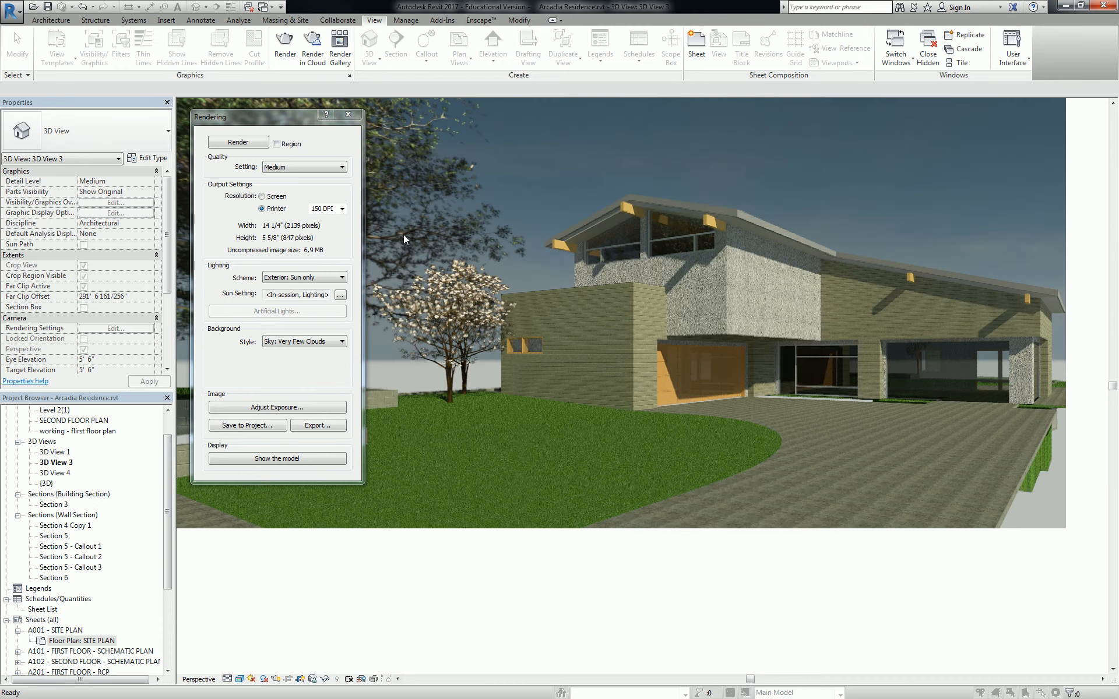
# Raise the printer output resolution to 300 DPI and the render quality to High.
pyautogui.click(343, 209)
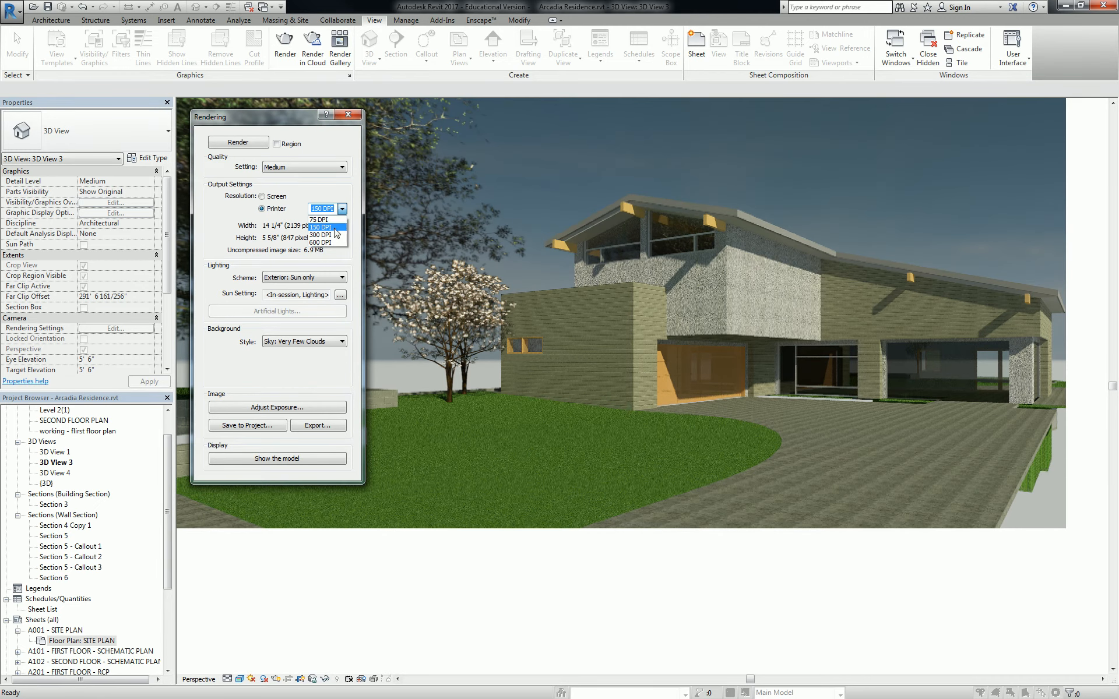
pyautogui.click(334, 235)
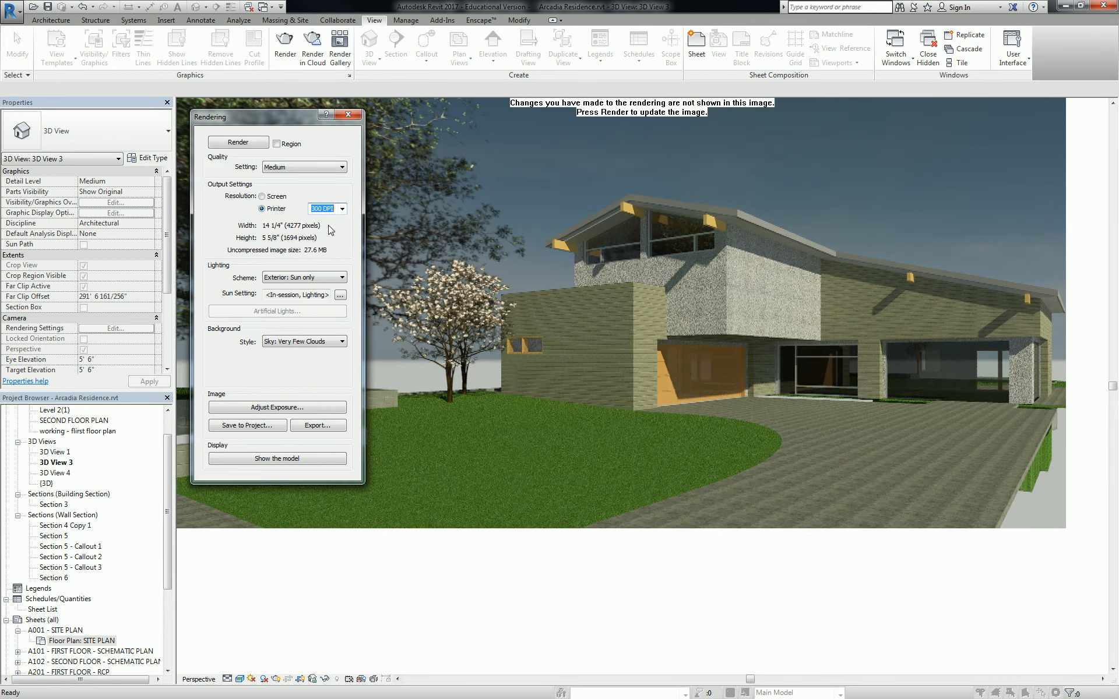
pyautogui.click(308, 167)
pyautogui.click(292, 198)
# Examine the whole rendered image and the detail of the ground-floor glazing and its reflections.
pyautogui.click(561, 332)
pyautogui.scroll(-4, 653, 336)
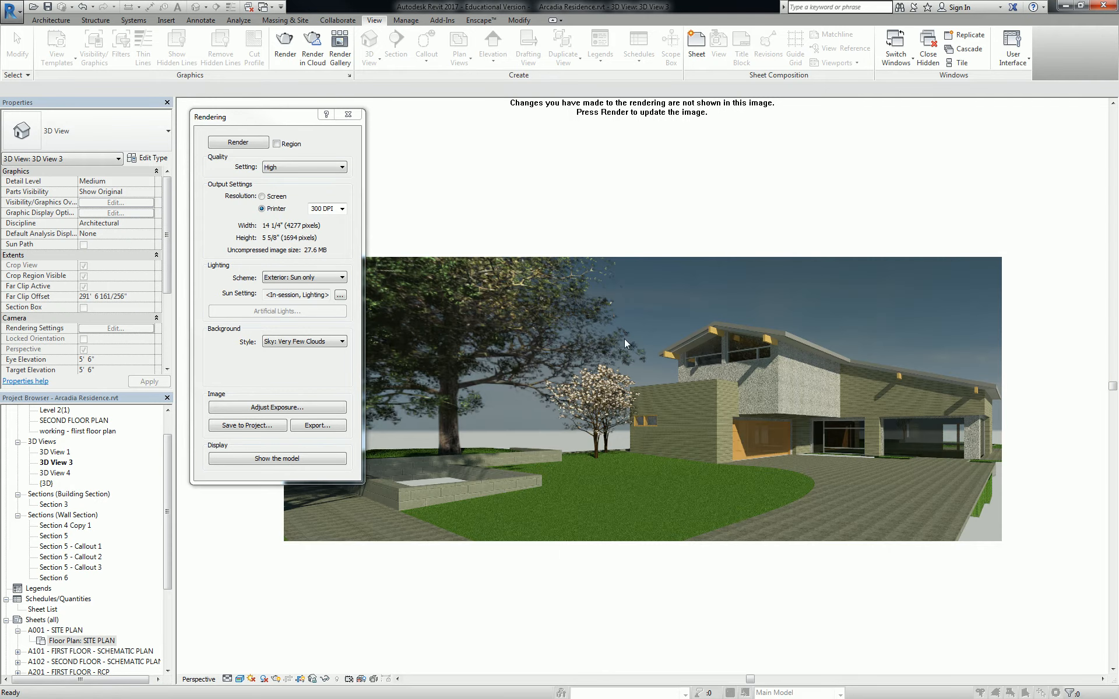
pyautogui.scroll(1, 618, 332)
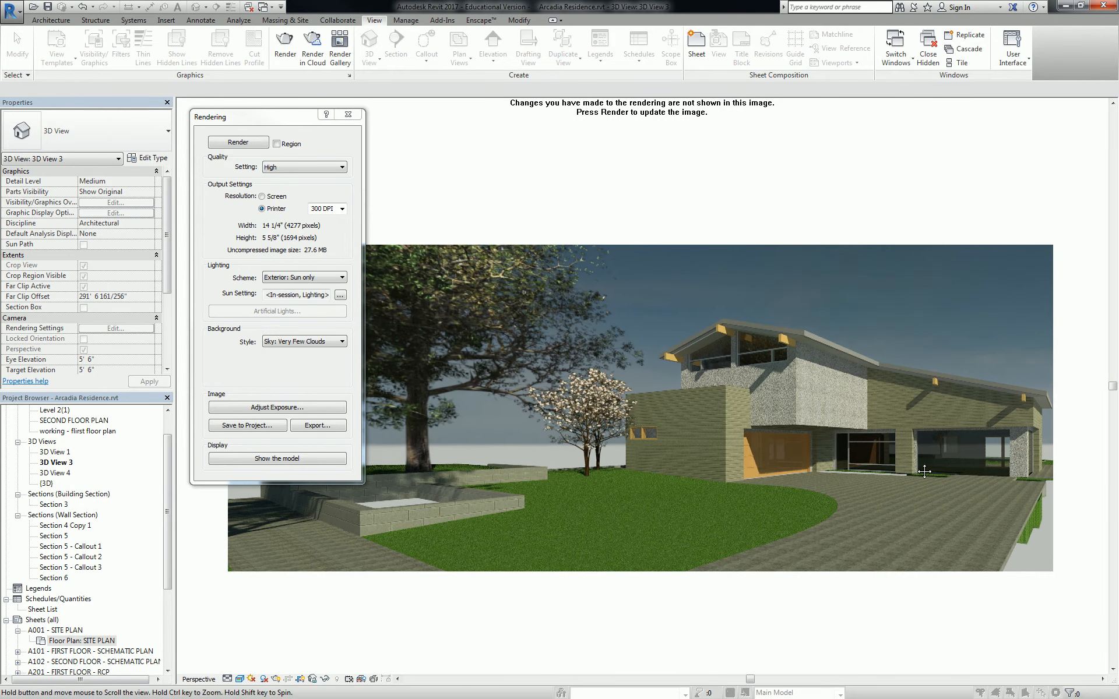
pyautogui.scroll(3, 699, 390)
pyautogui.scroll(2, 749, 412)
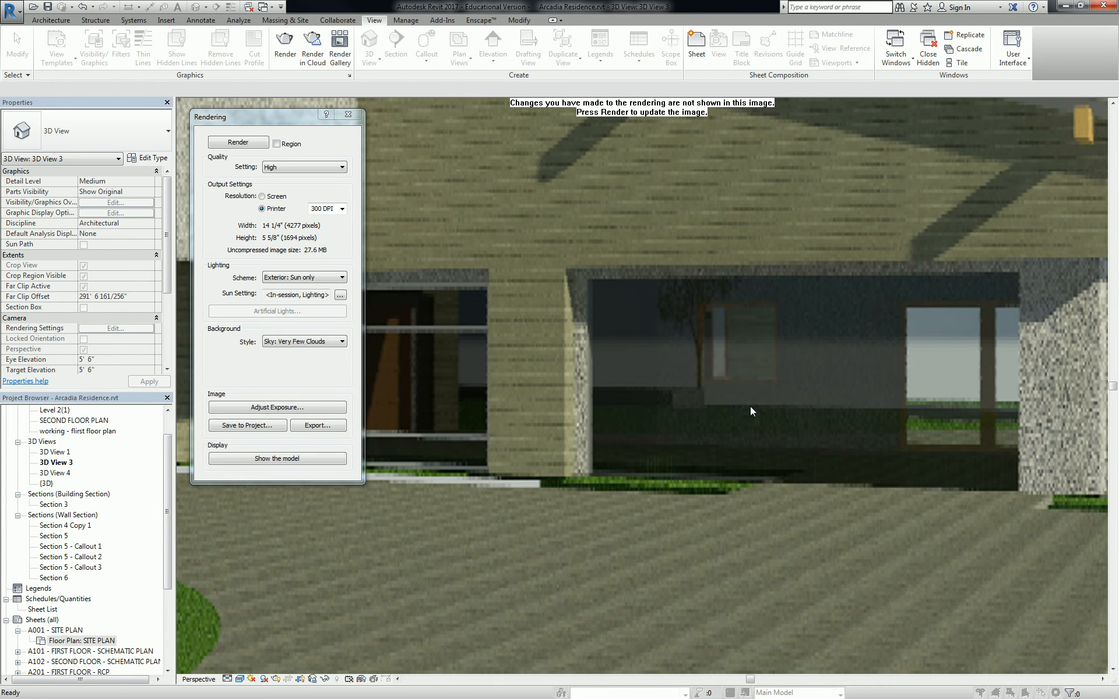
pyautogui.scroll(-3, 750, 407)
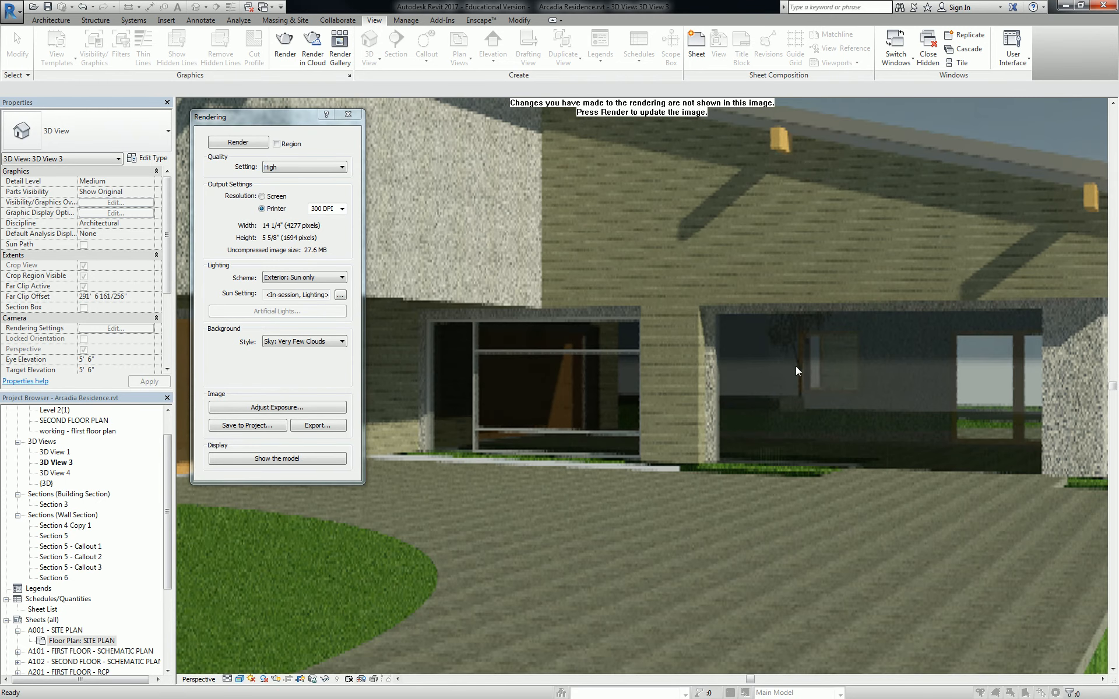
# Examine the rendered house's glazing, garage door, stucco and siding textures, roof beams, trees and overall composition.
pyautogui.scroll(-3, 752, 379)
pyautogui.scroll(5, 792, 394)
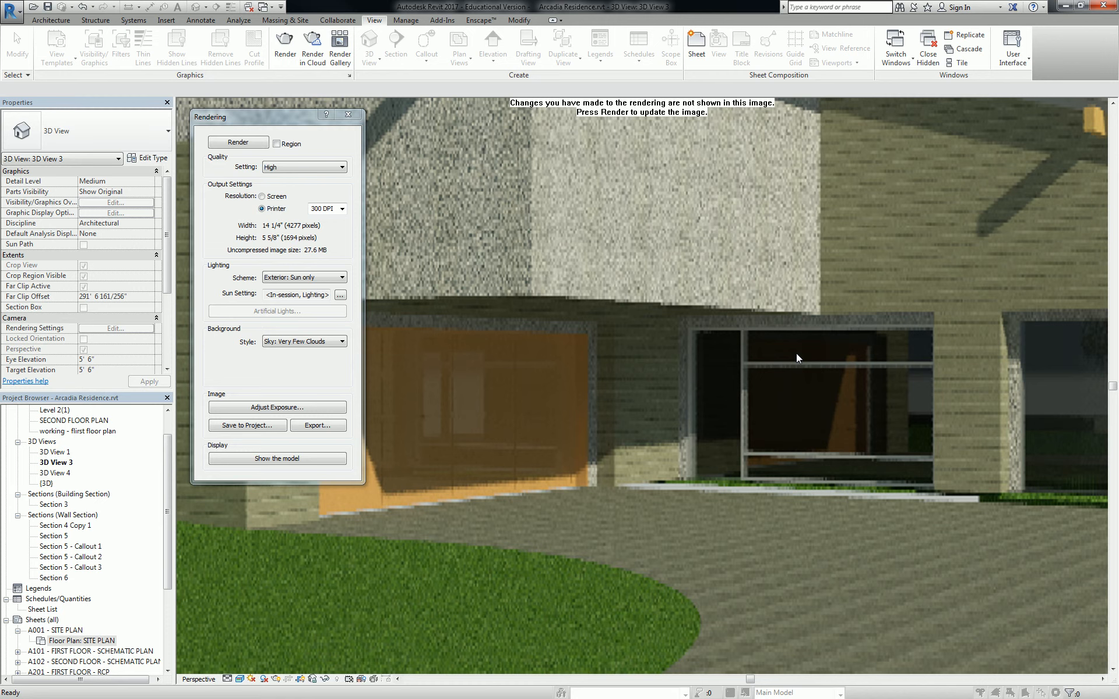
pyautogui.scroll(-1, 670, 334)
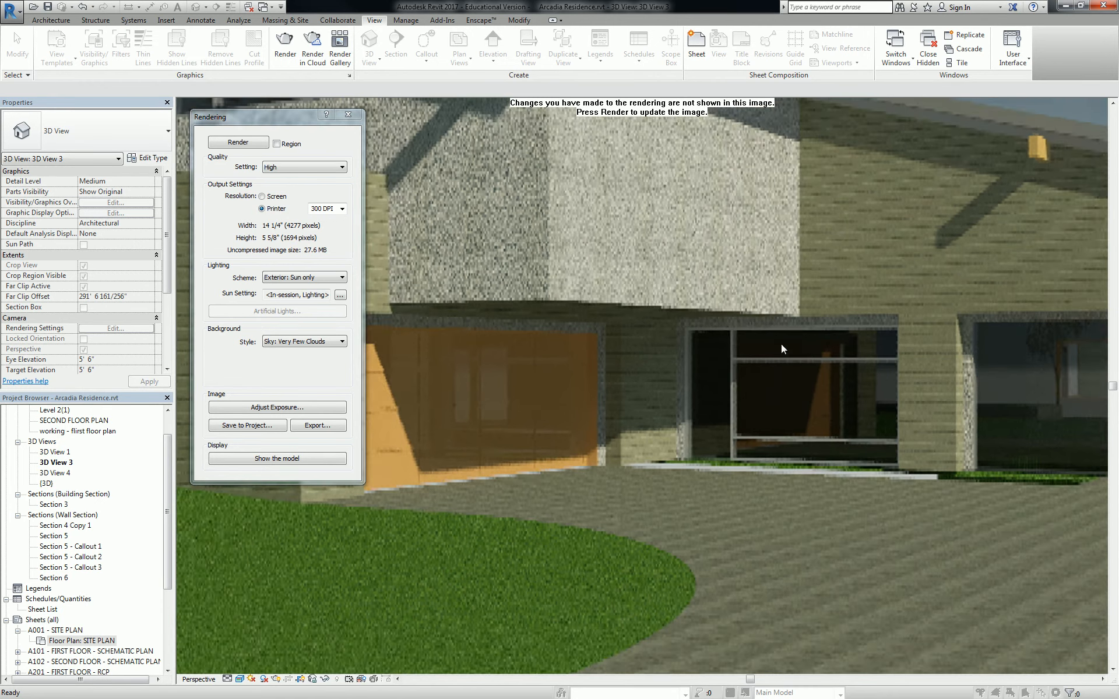
pyautogui.scroll(-2, 782, 348)
pyautogui.moveTo(606, 264); pyautogui.dragTo(848, 338, button='middle')
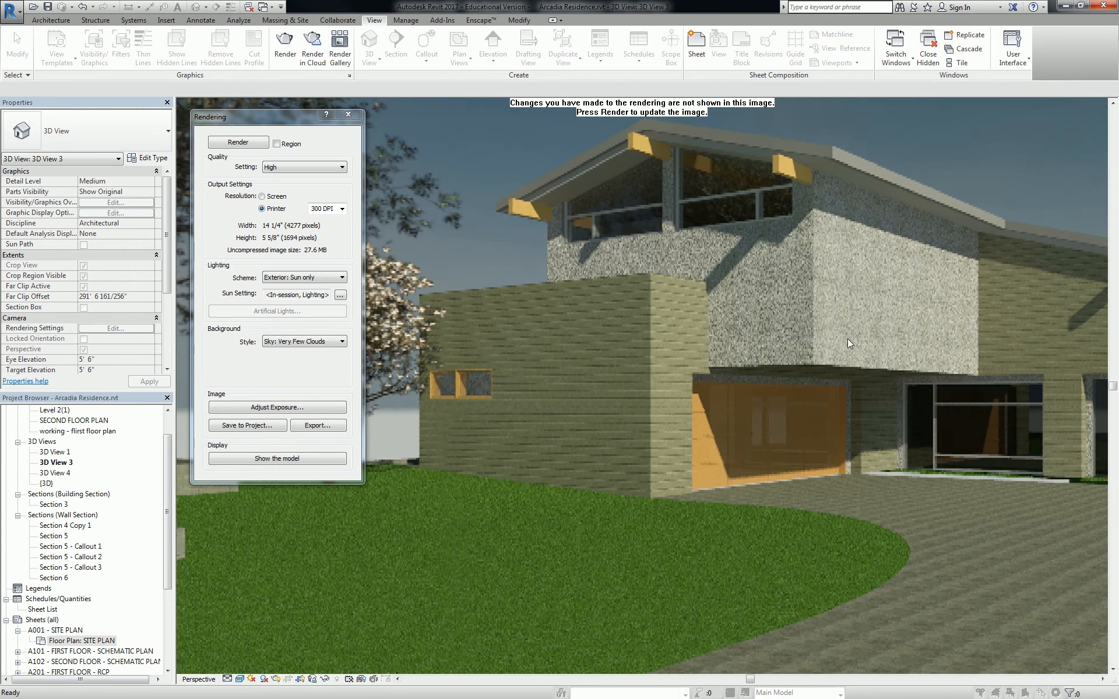
pyautogui.scroll(-2, 744, 328)
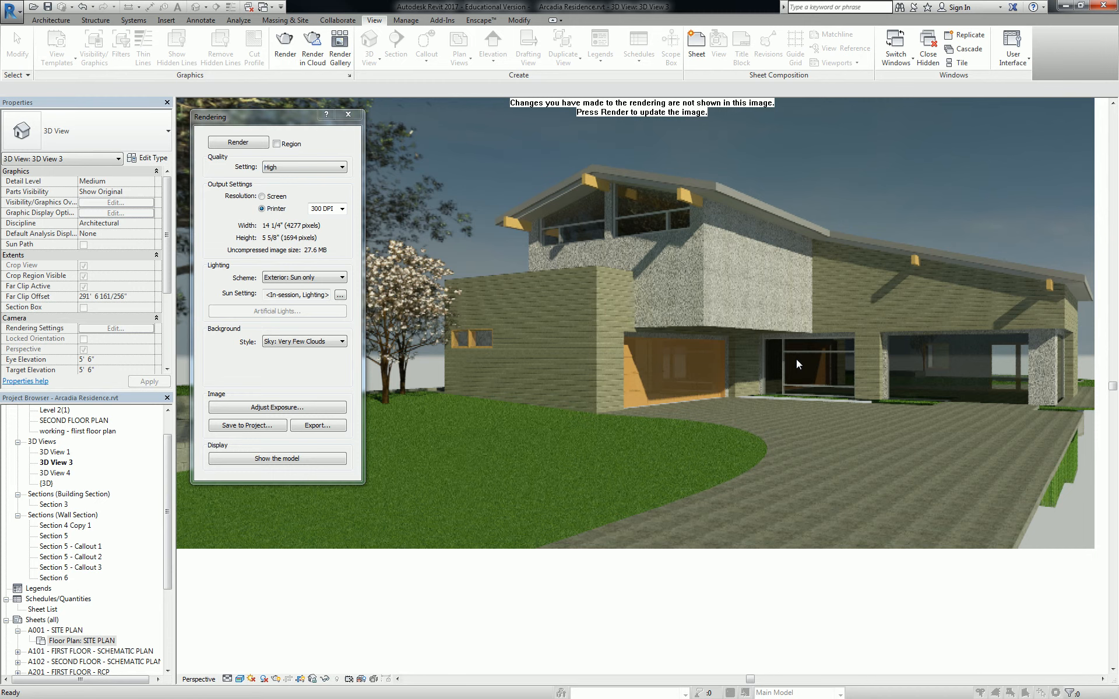
pyautogui.moveTo(933, 264); pyautogui.dragTo(842, 261, button='middle')
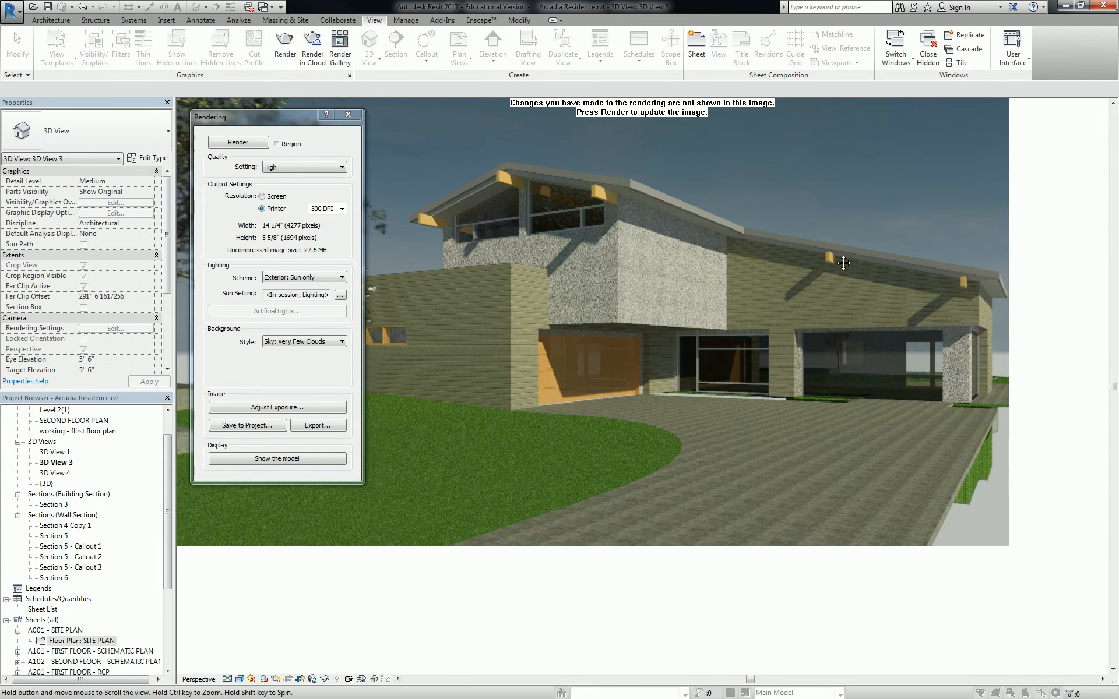
pyautogui.scroll(1, 865, 356)
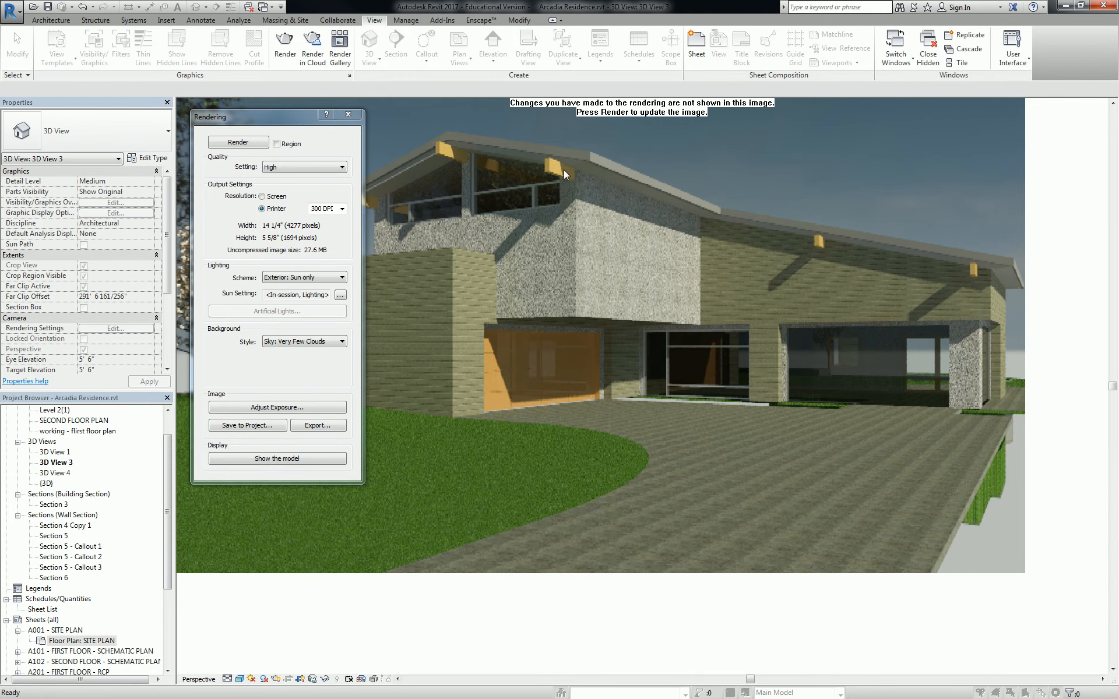
pyautogui.moveTo(565, 170); pyautogui.dragTo(634, 181, button='middle')
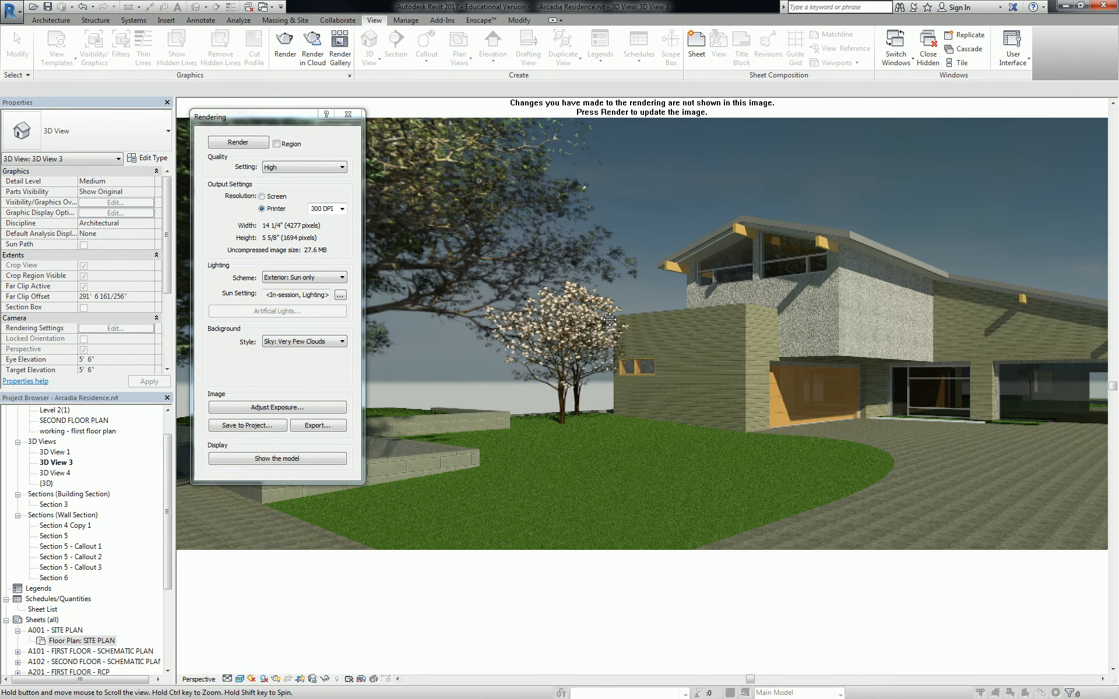
pyautogui.scroll(-1, 651, 317)
pyautogui.moveTo(650, 317); pyautogui.dragTo(706, 343, button='middle')
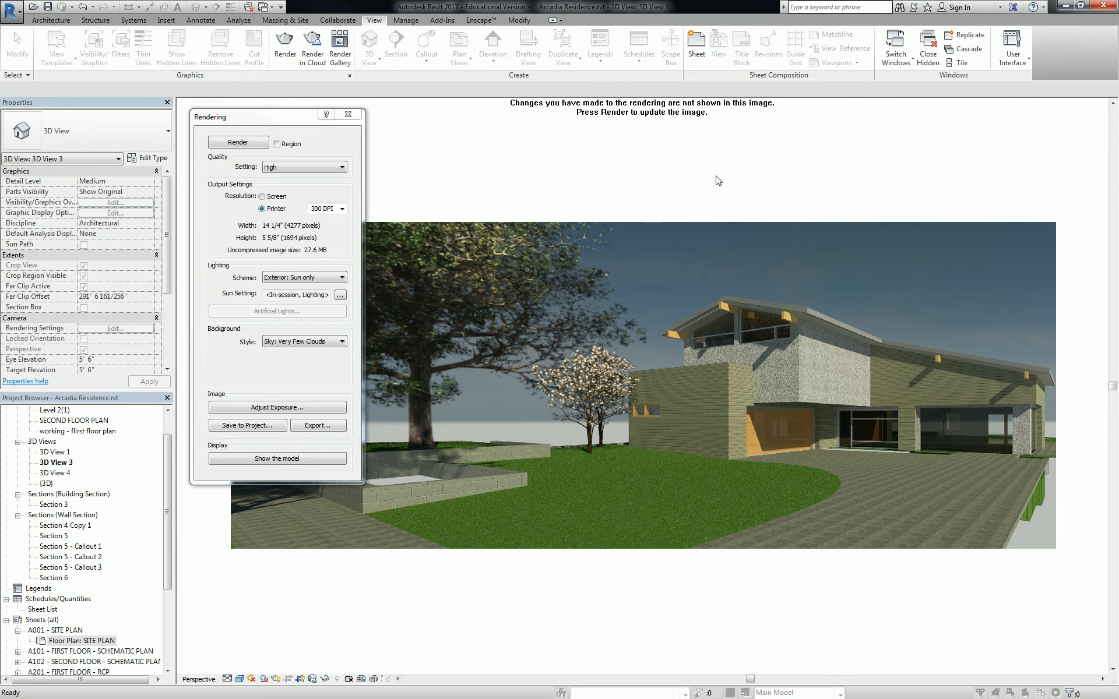
pyautogui.scroll(-1, 918, 177)
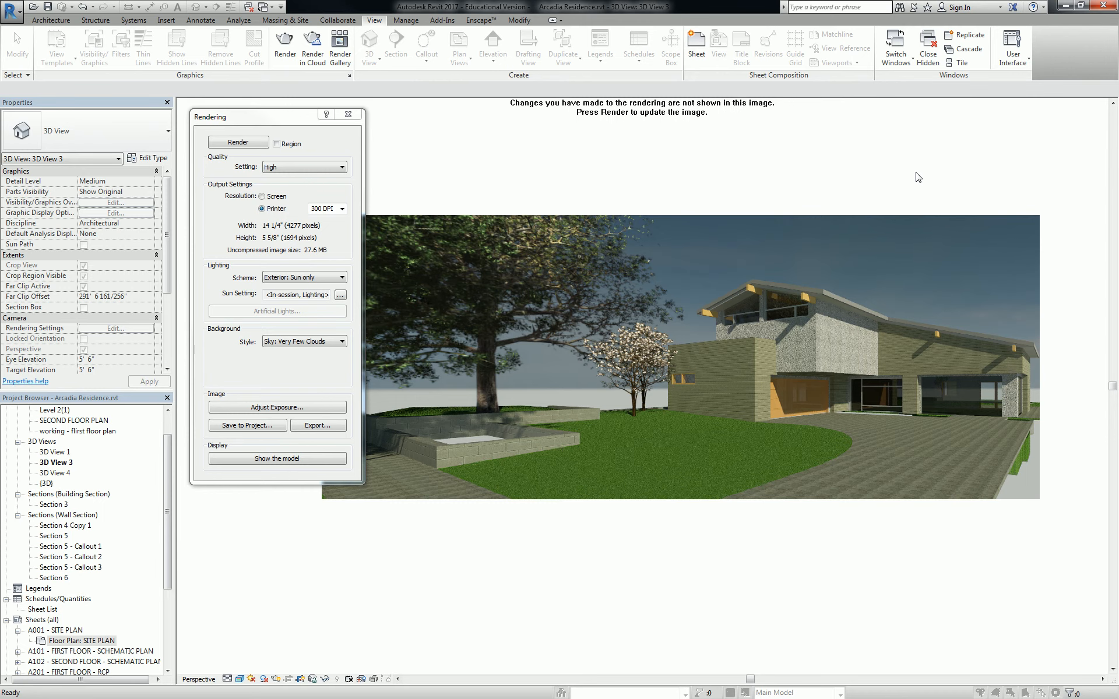
pyautogui.moveTo(1021, 145); pyautogui.dragTo(587, 95, button='middle')
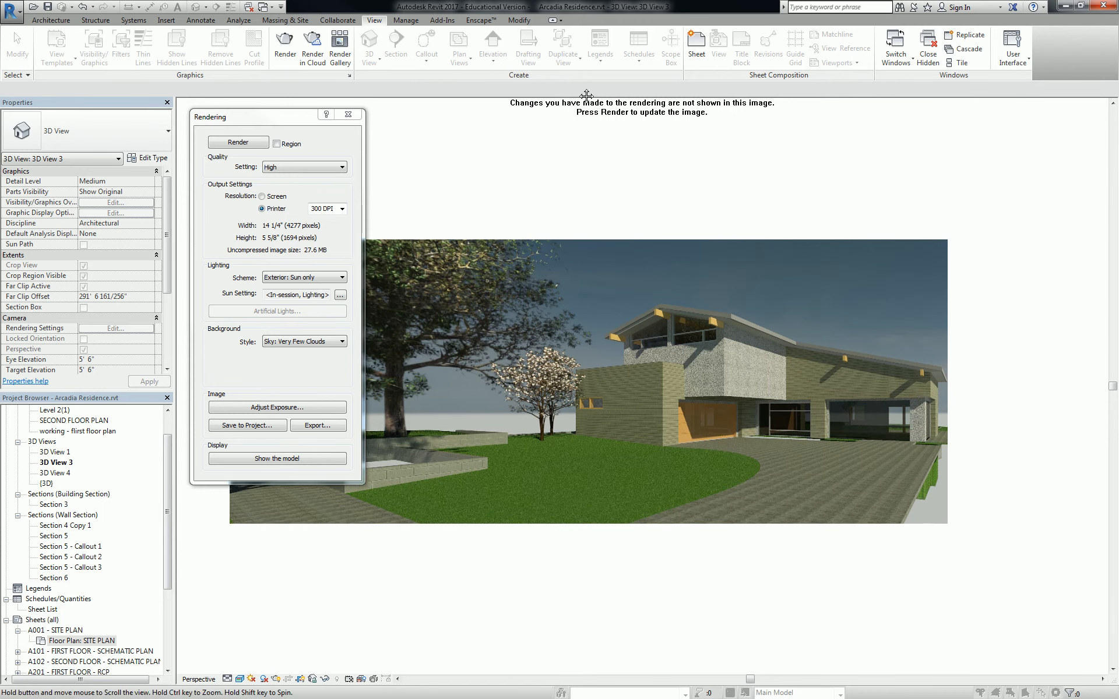
# Close the Rendering dialog and return the perspective view to the shaded model.
pyautogui.click(348, 115)
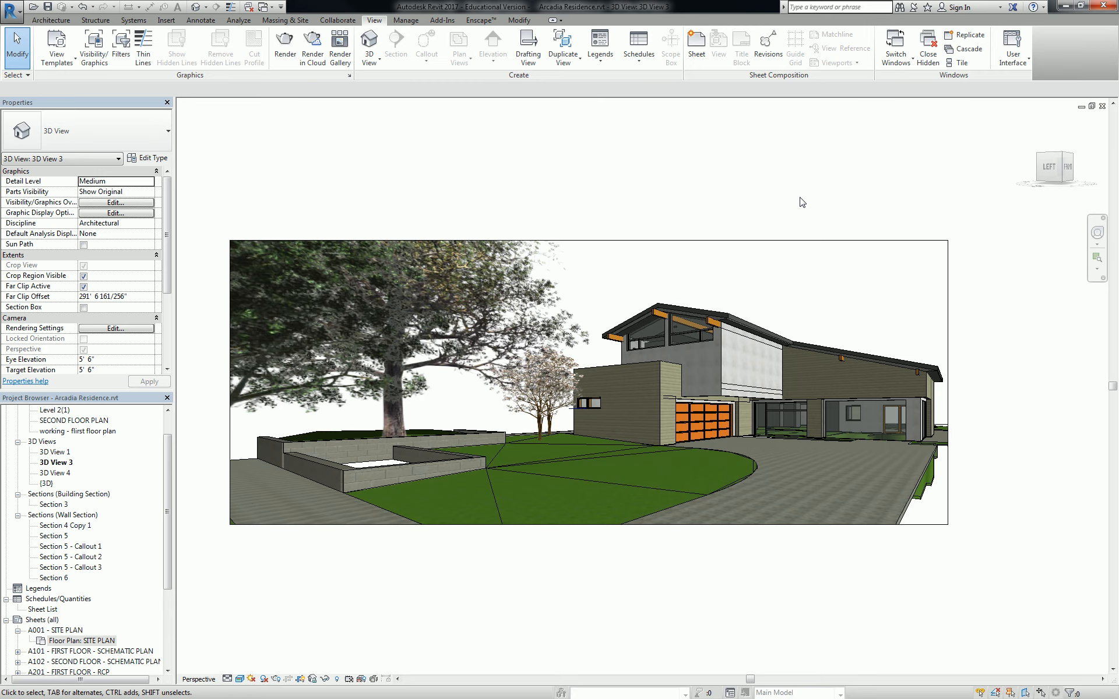
pyautogui.scroll(-2, 787, 199)
pyautogui.moveTo(729, 183); pyautogui.dragTo(667, 202, button='middle')
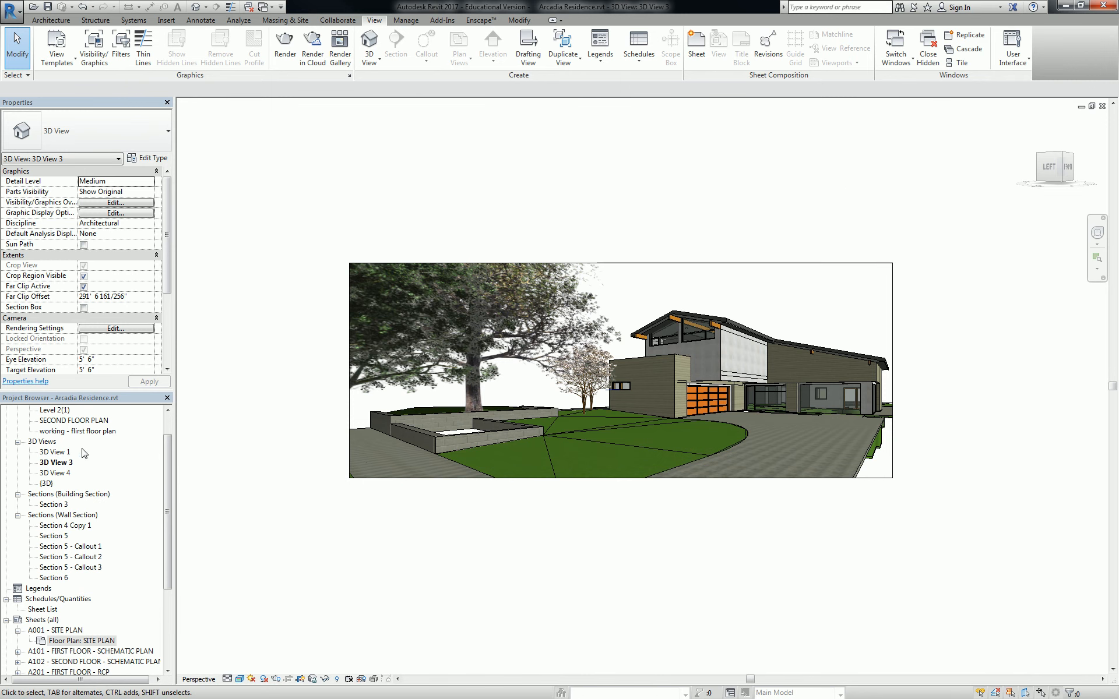
pyautogui.click(285, 42)
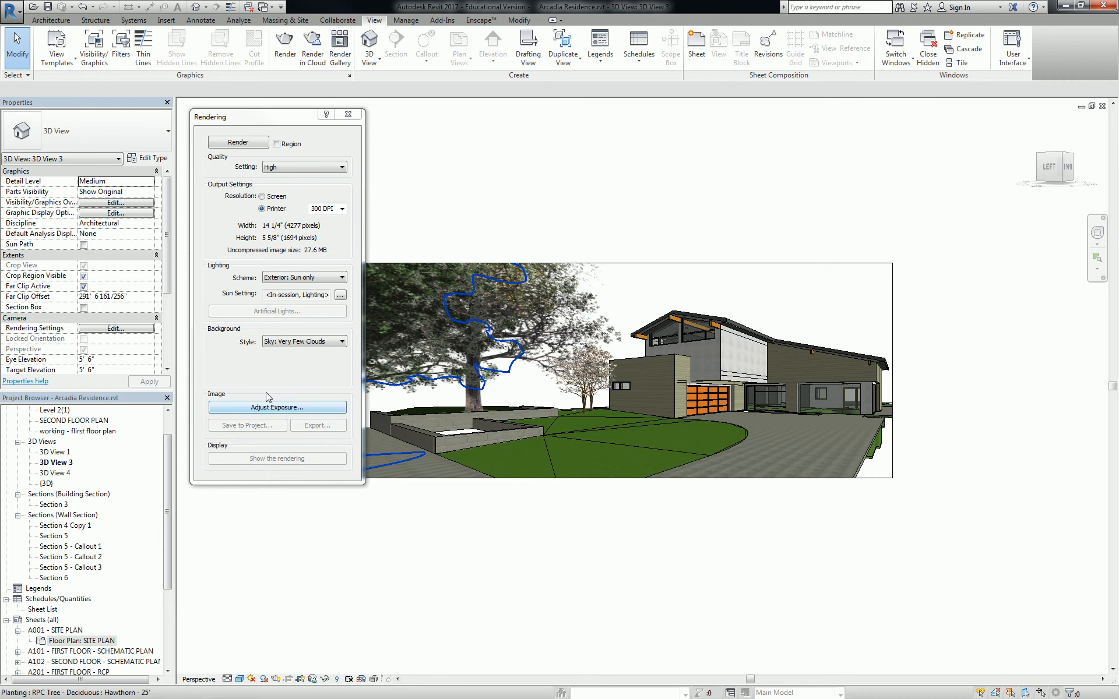
pyautogui.click(242, 143)
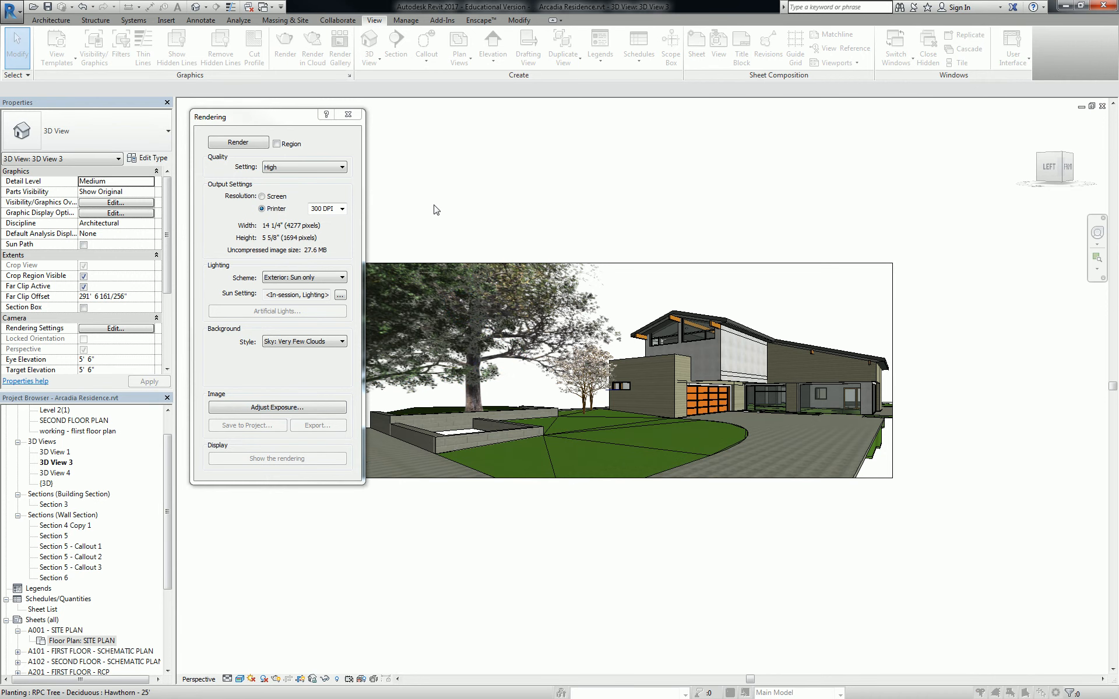
pyautogui.click(747, 232)
pyautogui.click(587, 355)
pyautogui.click(743, 231)
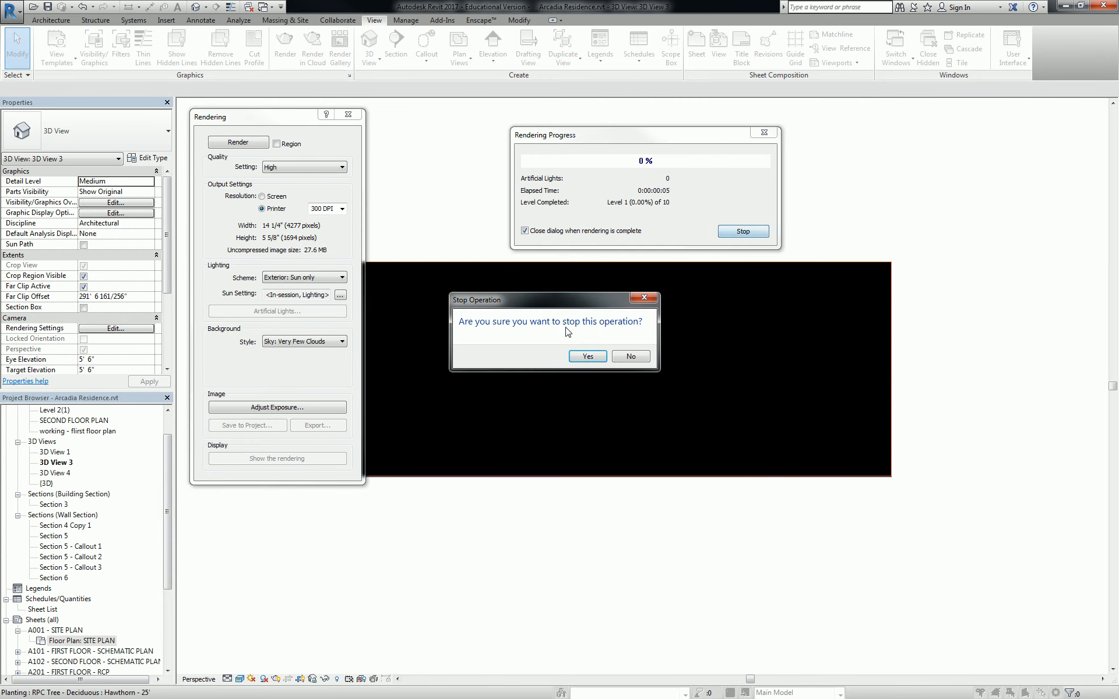
pyautogui.click(588, 357)
# Set the render quality to Draft and render the perspective view.
pyautogui.click(306, 168)
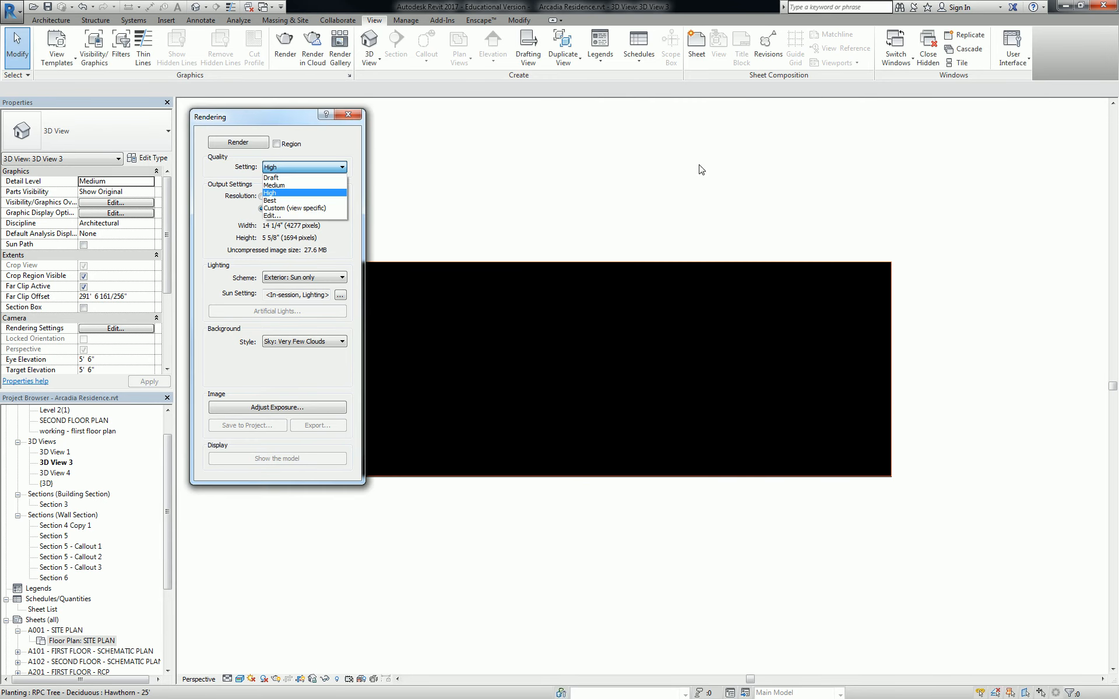
pyautogui.click(272, 178)
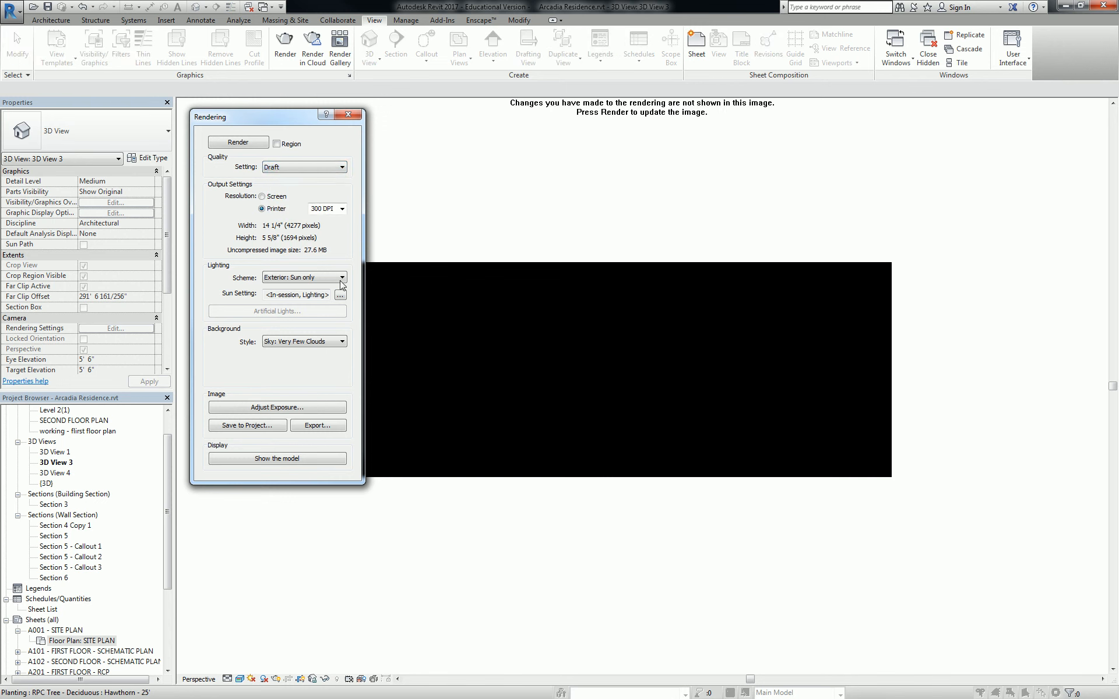
pyautogui.click(239, 143)
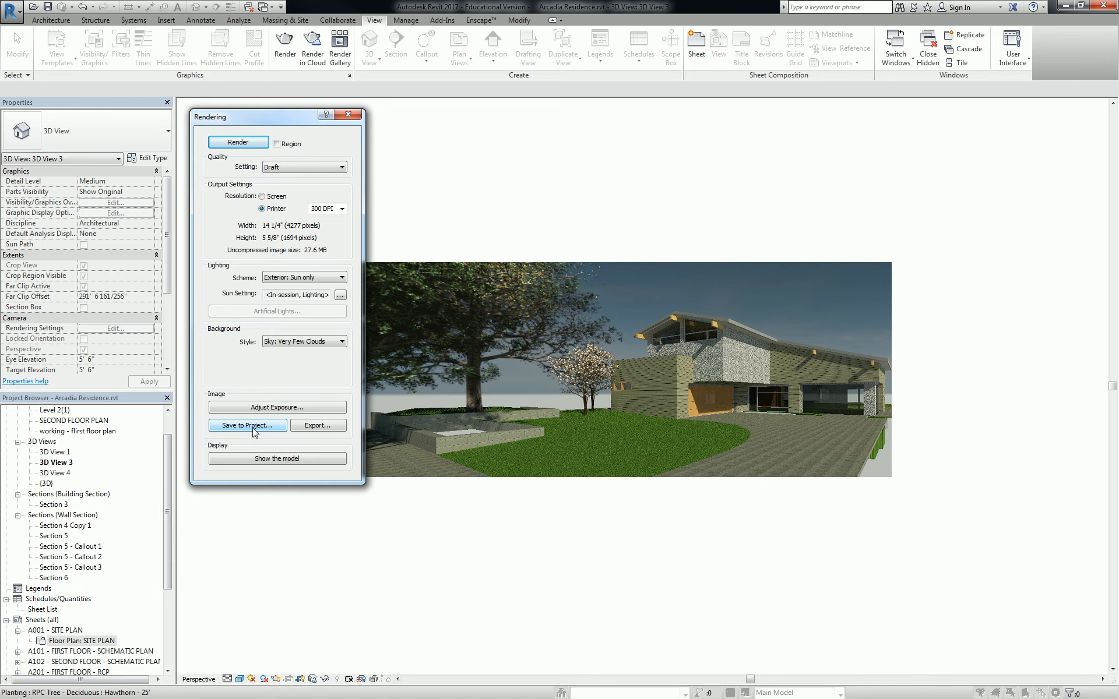
# Save the Draft rendering to the project as Render A and list the project's renderings in the Project Browser.
pyautogui.click(318, 426)
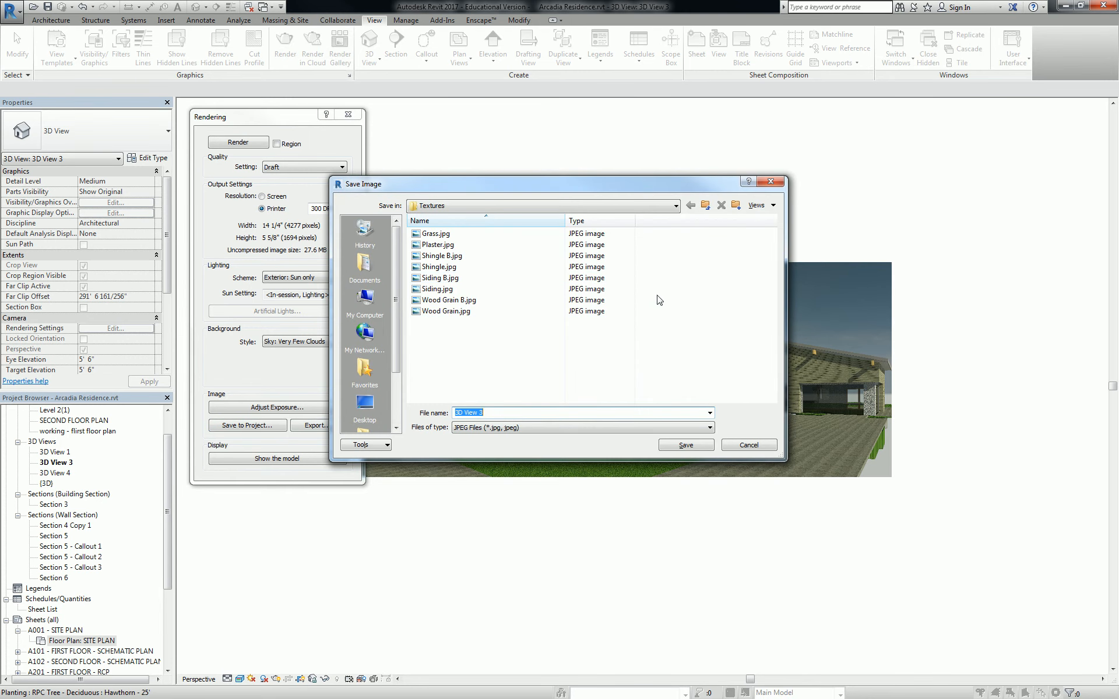
pyautogui.click(769, 183)
pyautogui.click(248, 425)
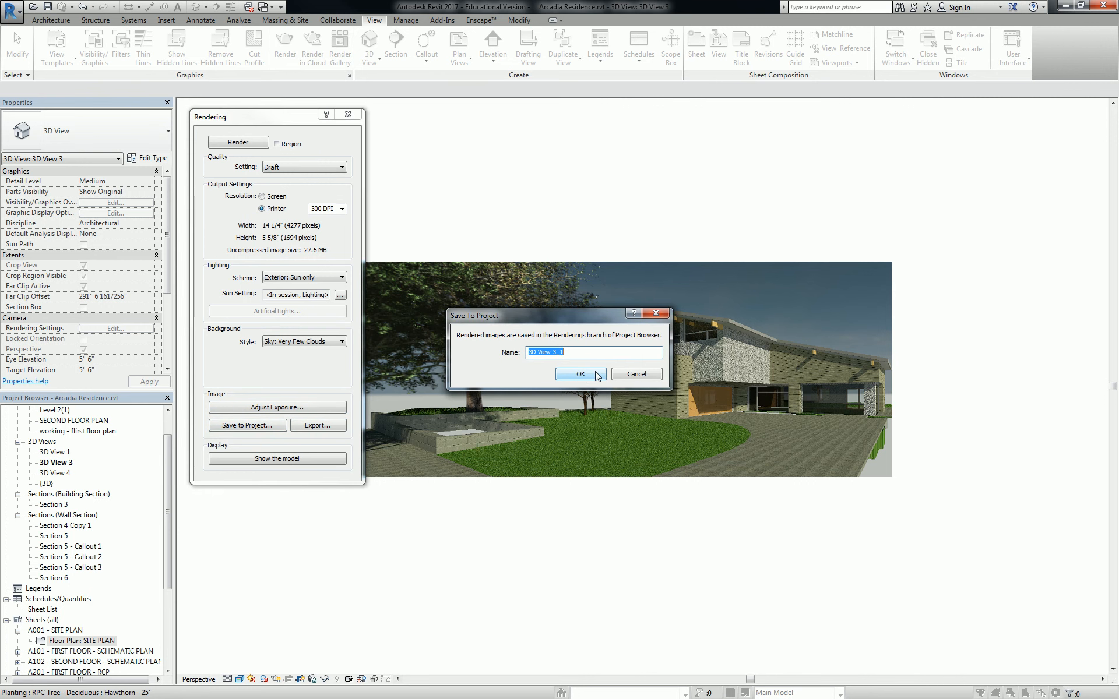
pyautogui.write('Render A')
pyautogui.click(581, 374)
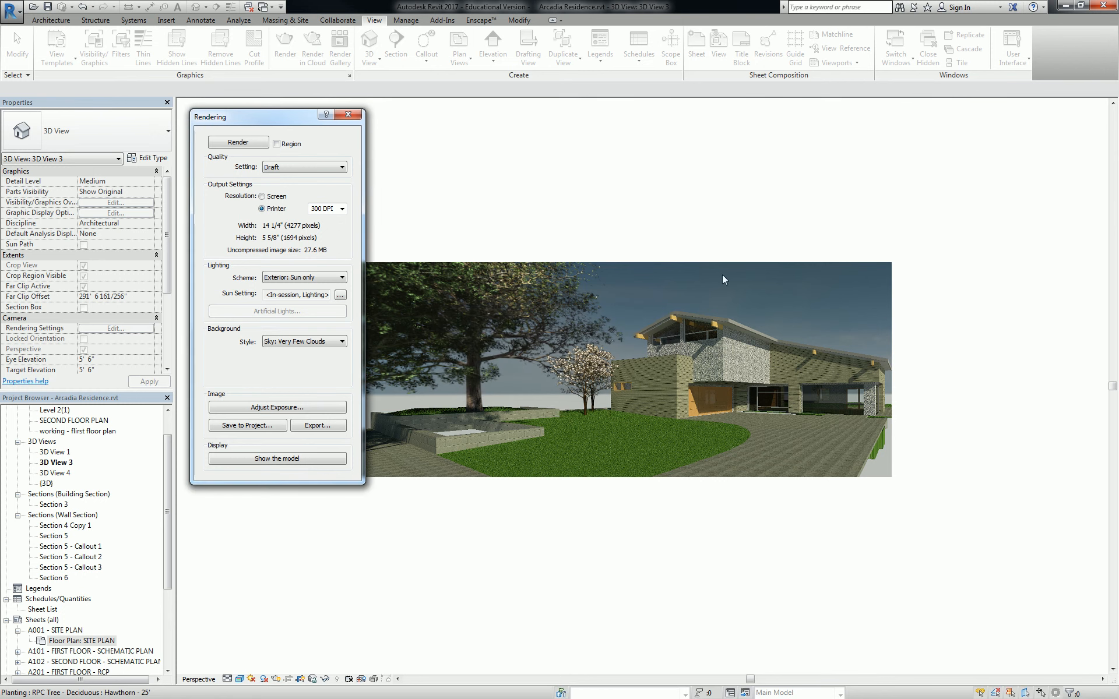
pyautogui.click(17, 589)
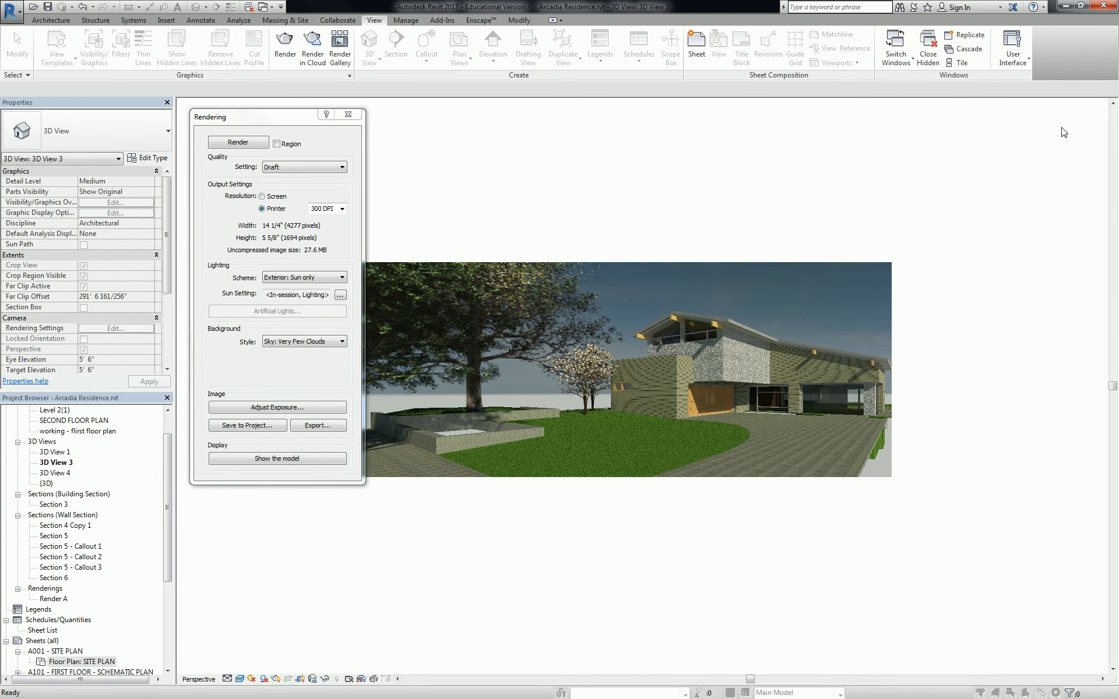
# Close the Rendering dialog, restore the view windows to floating size, and open sheet G001 - COVER SHEET.
pyautogui.click(348, 114)
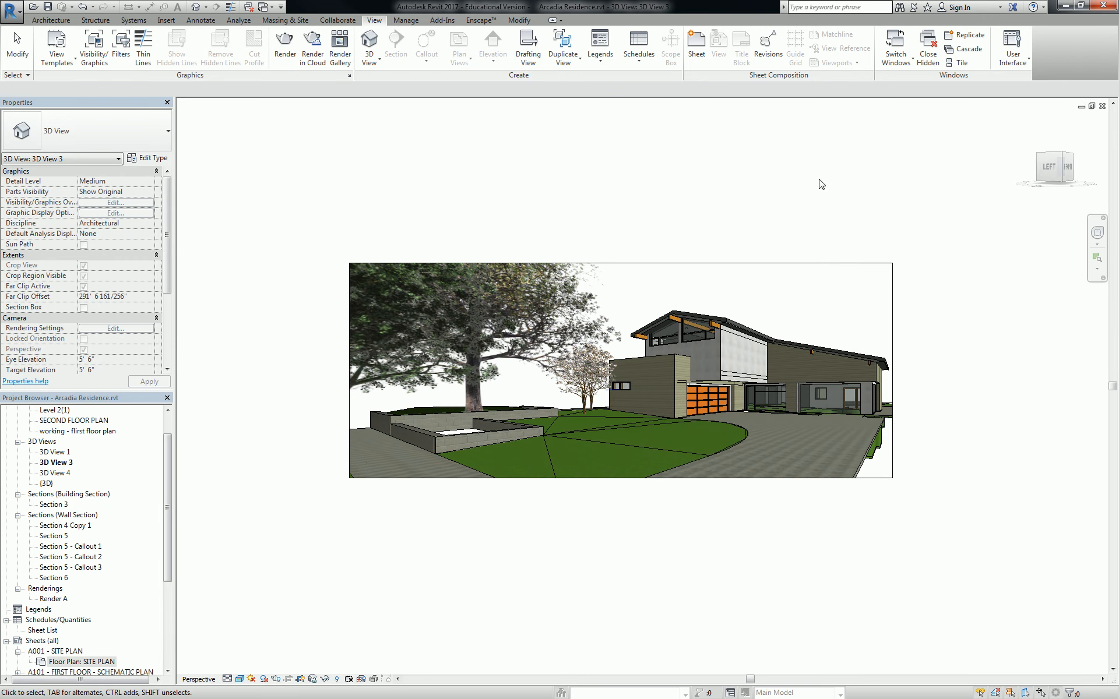
pyautogui.click(1092, 106)
pyautogui.click(146, 444)
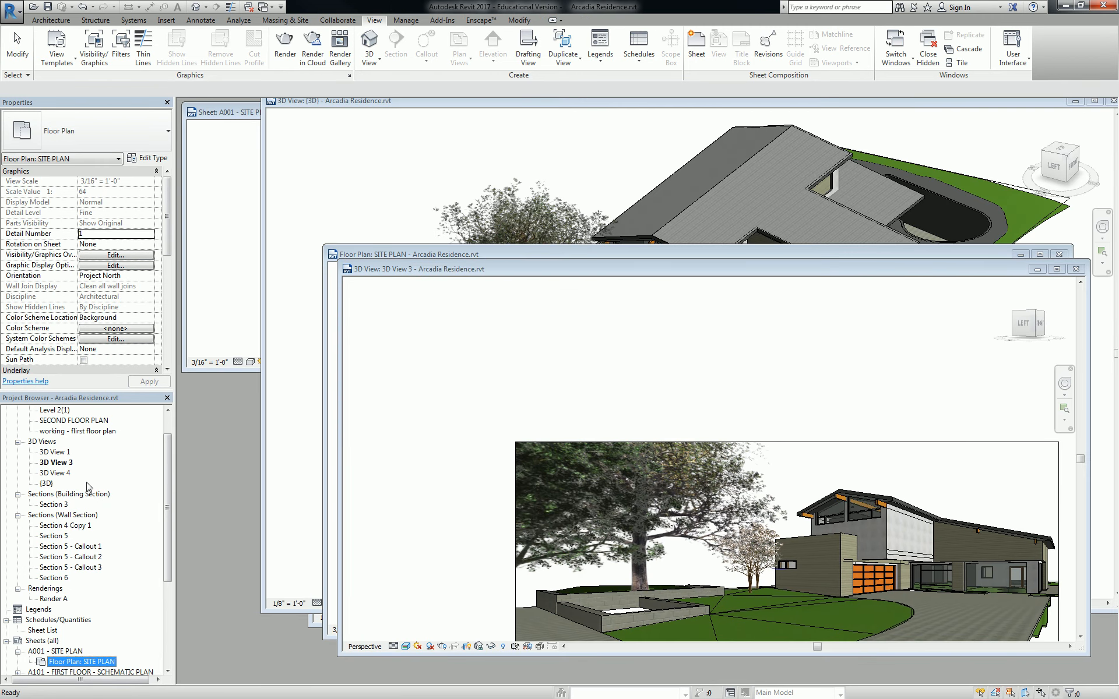
pyautogui.scroll(-5, 63, 621)
pyautogui.doubleClick(62, 620)
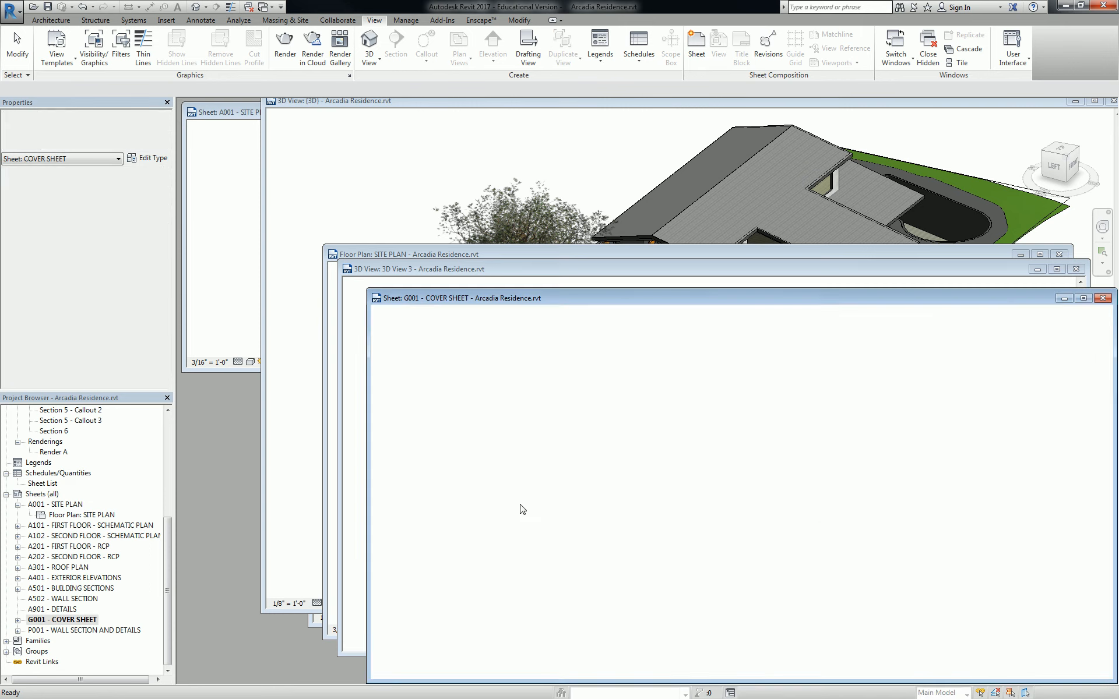
# Place the Render A rendering on the cover sheet over the title area.
pyautogui.click(55, 452)
pyautogui.moveTo(56, 452); pyautogui.dragTo(892, 552)
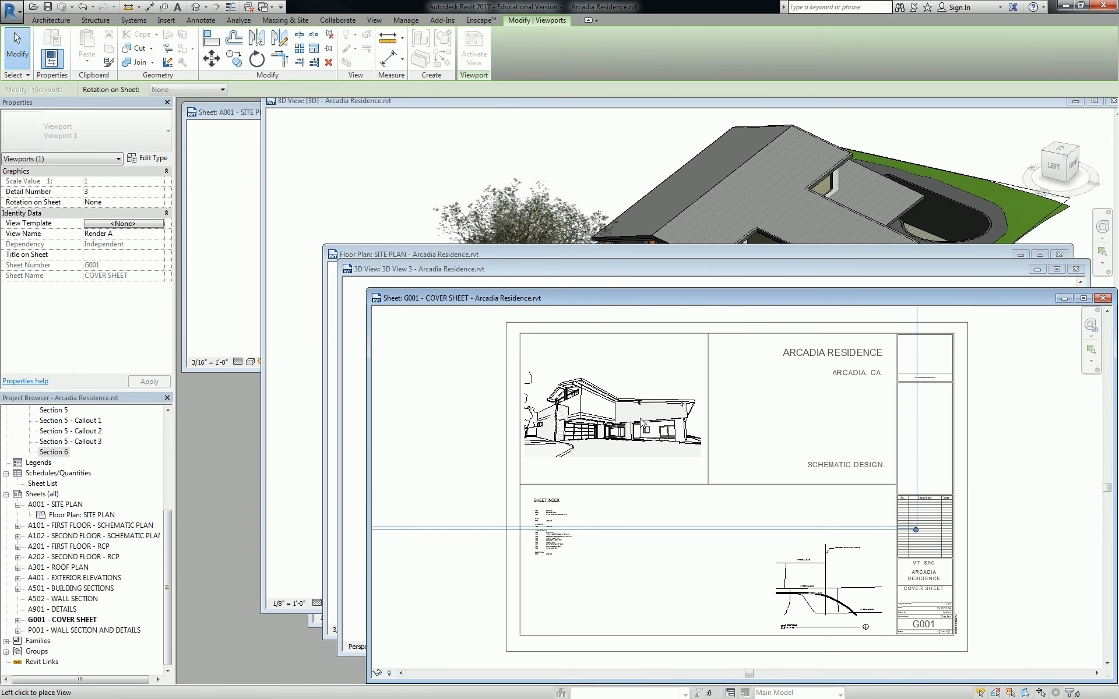
pyautogui.click(670, 455)
pyautogui.scroll(-3, 663, 456)
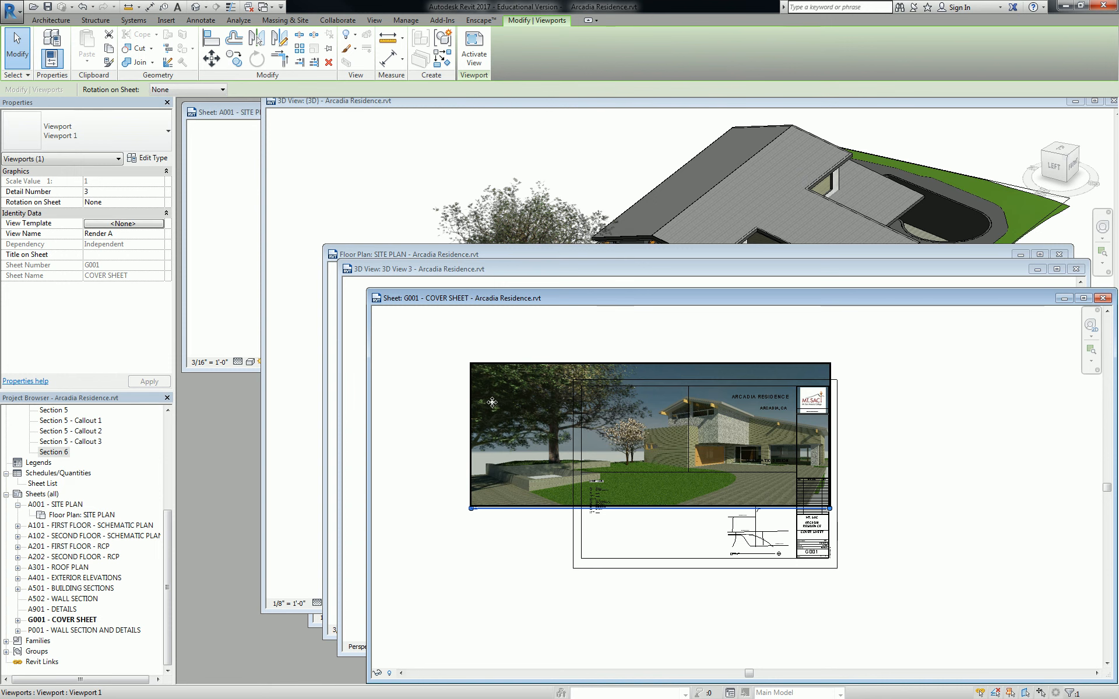
# Shrink the Render A image on the cover sheet and move it over the existing house perspective.
pyautogui.press('Escape')
pyautogui.click(473, 366)
pyautogui.moveTo(474, 366); pyautogui.dragTo(703, 454)
pyautogui.scroll(2, 762, 483)
pyautogui.moveTo(762, 484); pyautogui.dragTo(595, 389)
pyautogui.click(444, 399)
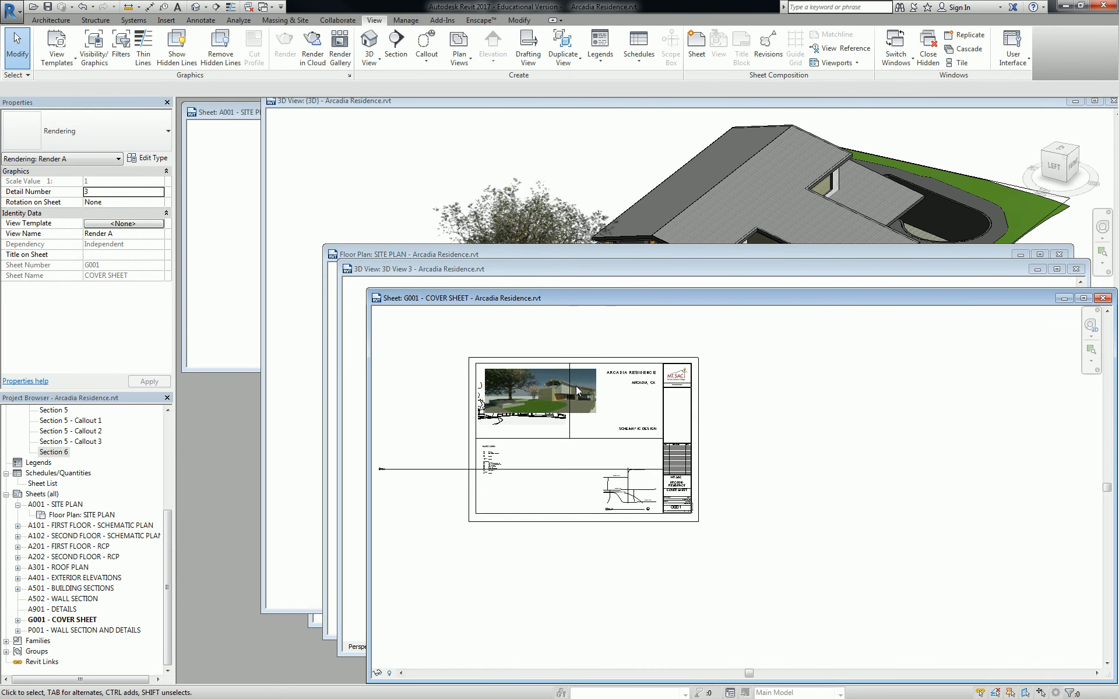
# Remove the Render A viewport from the cover sheet.
pyautogui.scroll(2, 782, 378)
pyautogui.click(583, 393)
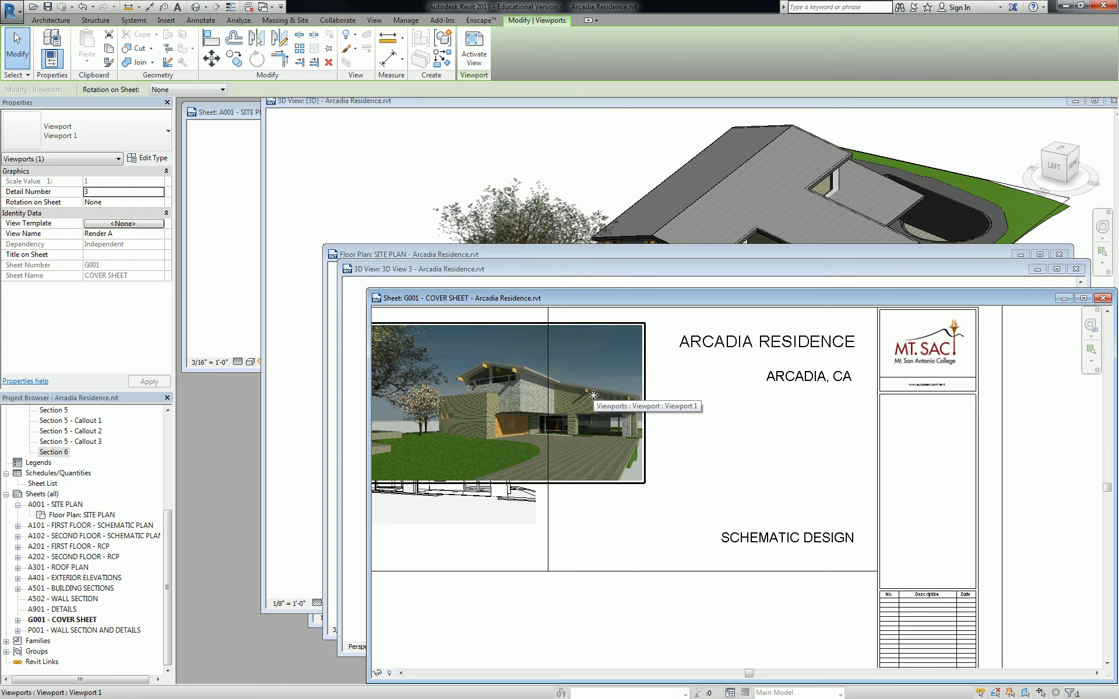
pyautogui.press('Escape')
pyautogui.scroll(-5, 600, 388)
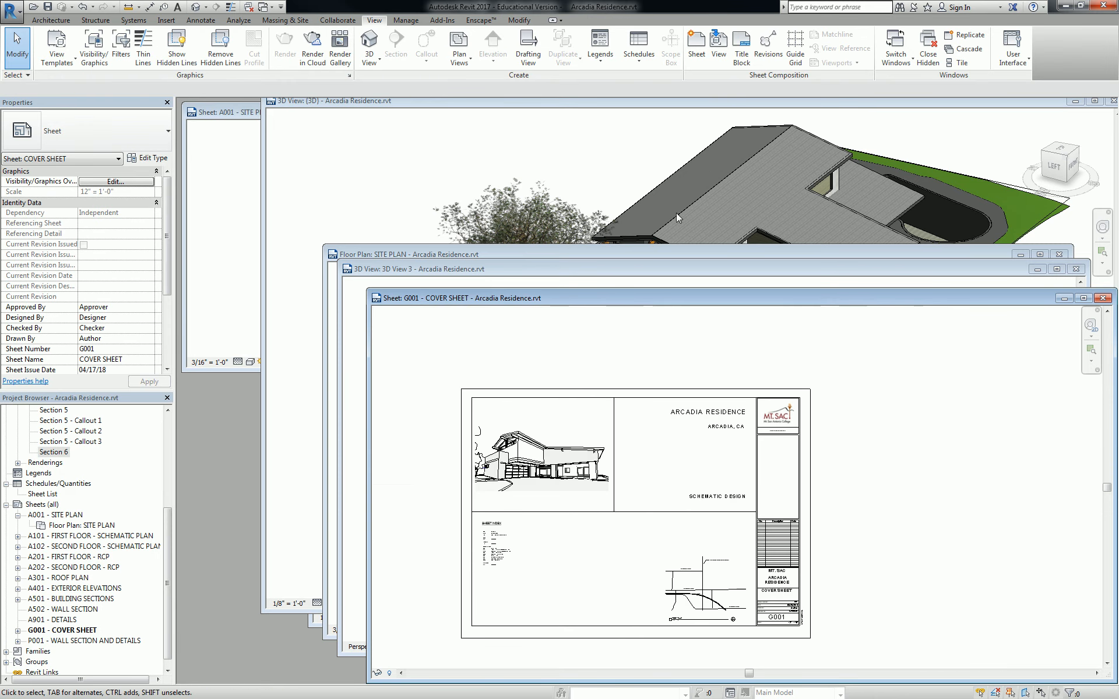
# Open the saved Render A rendering and examine the ground-floor glazing, siding and stucco up close.
pyautogui.click(475, 279)
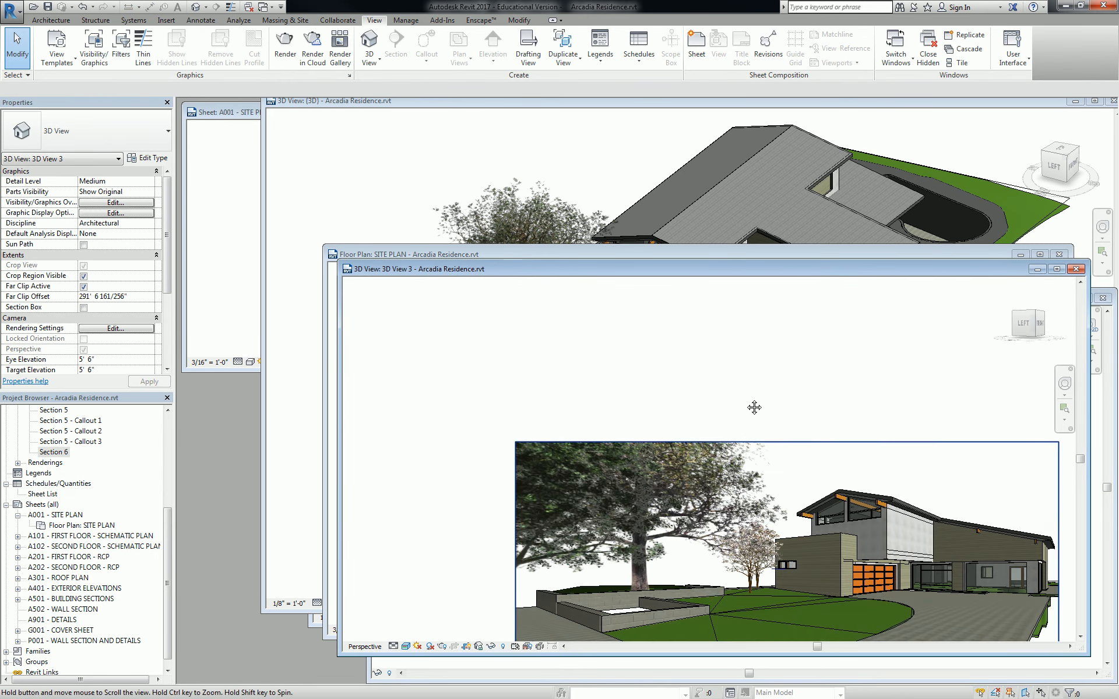
pyautogui.click(16, 467)
pyautogui.click(18, 464)
pyautogui.doubleClick(54, 472)
pyautogui.scroll(5, 618, 337)
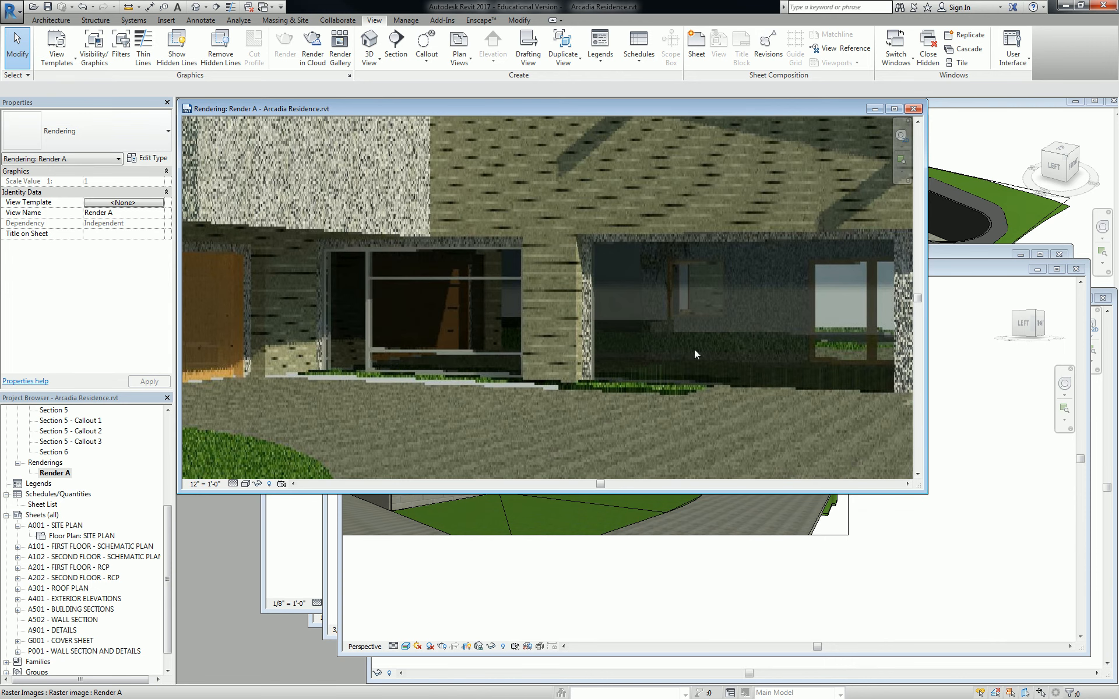
pyautogui.moveTo(728, 285); pyautogui.dragTo(662, 290, button='middle')
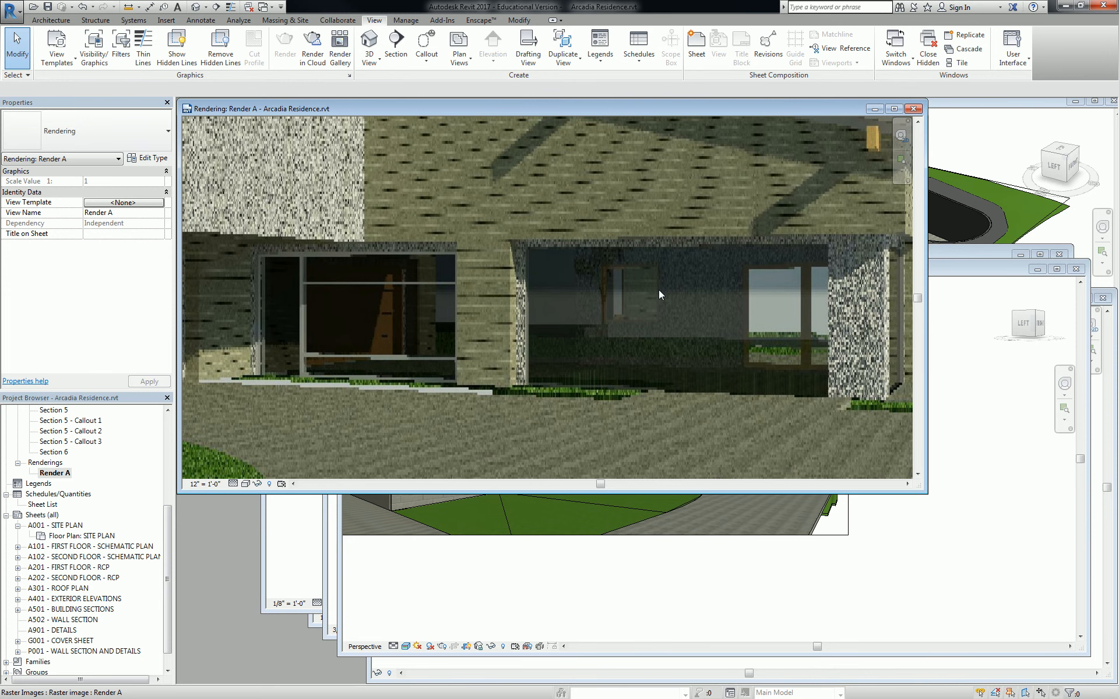
# Open the Glass material of the ground-floor glazed curtain panel beside the driveway from its type properties in the 3D view.
pyautogui.click(1045, 284)
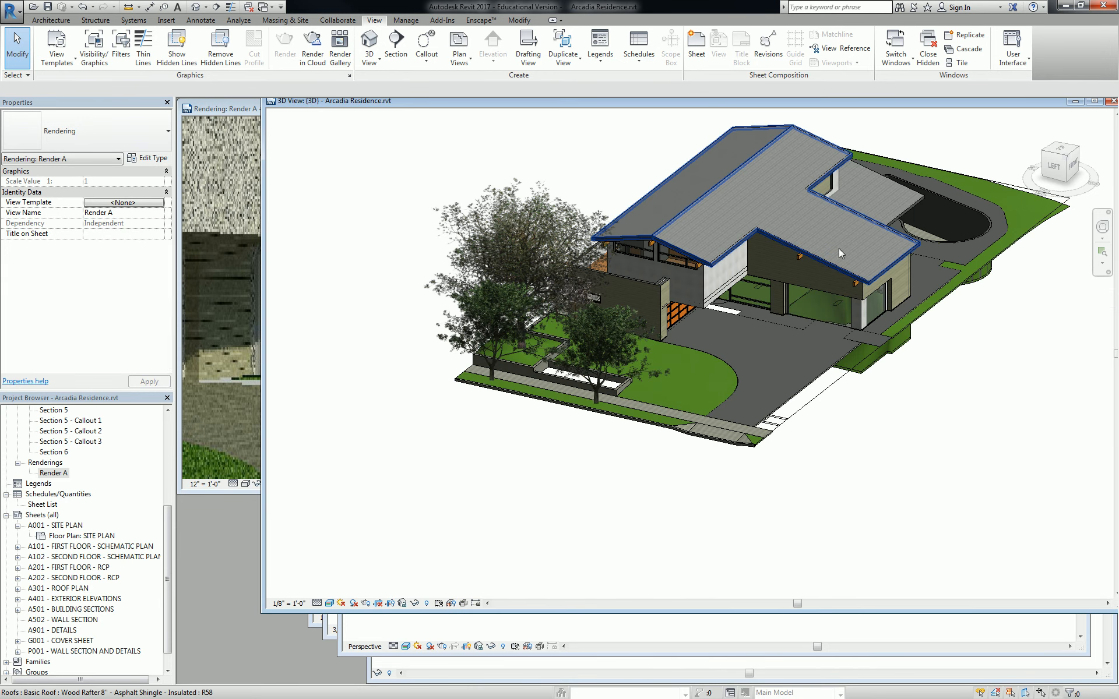
pyautogui.scroll(4, 762, 286)
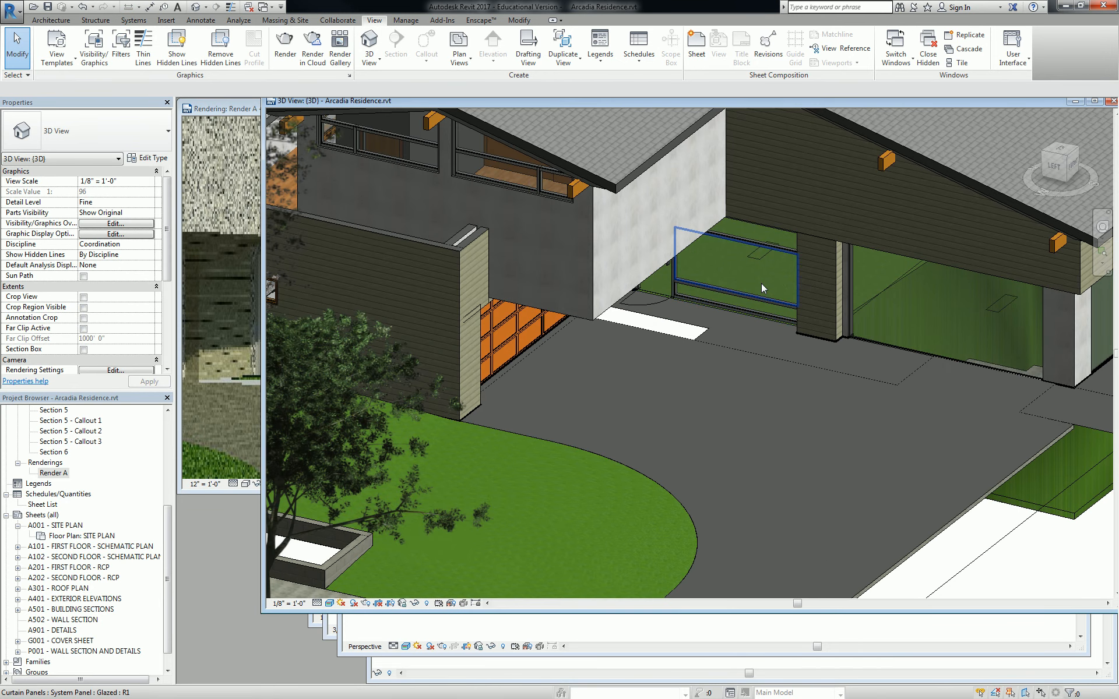
pyautogui.click(761, 284)
pyautogui.click(147, 158)
pyautogui.click(880, 345)
pyautogui.click(883, 344)
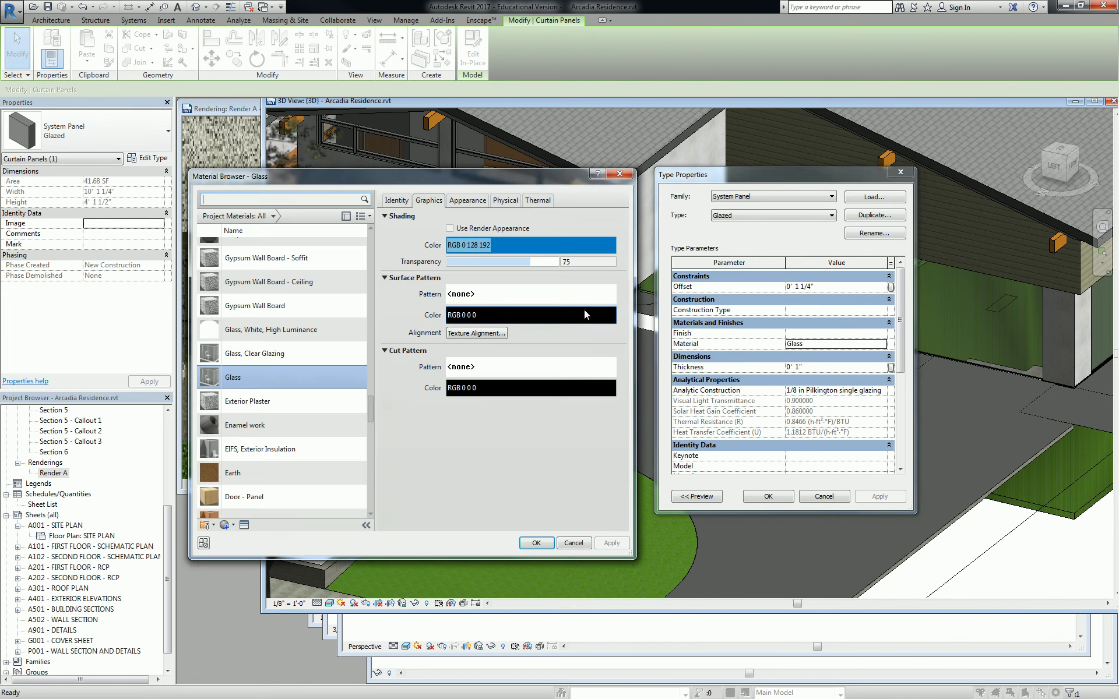
# Review the Glass material's appearance, physical, graphics and identity properties.
pyautogui.click(467, 201)
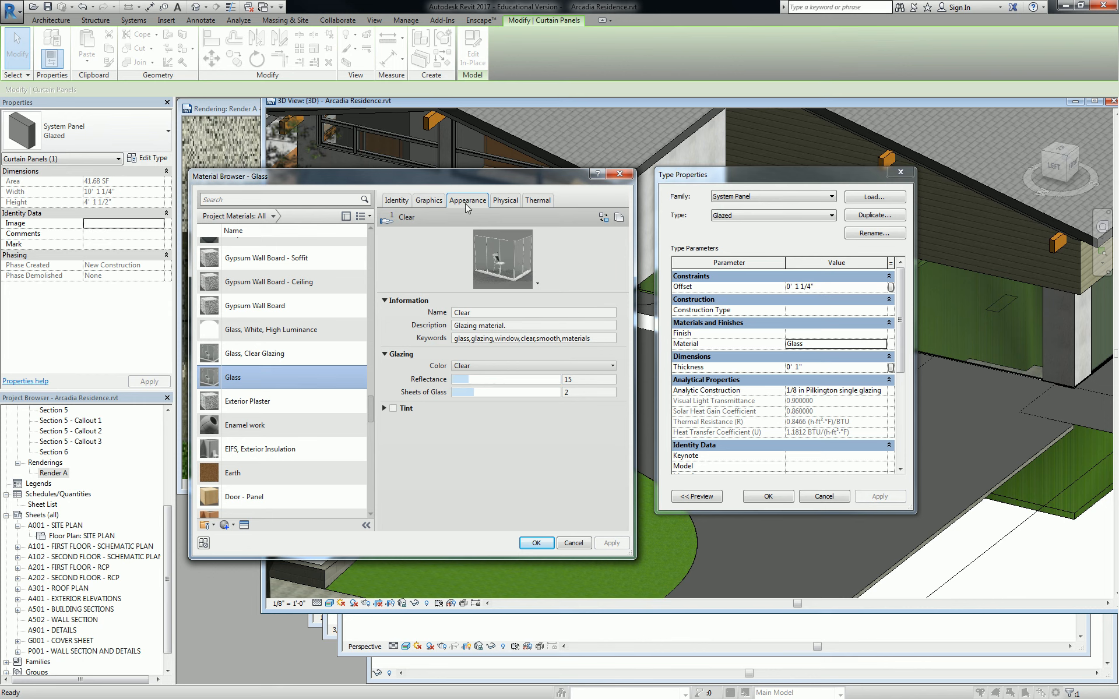
pyautogui.click(504, 200)
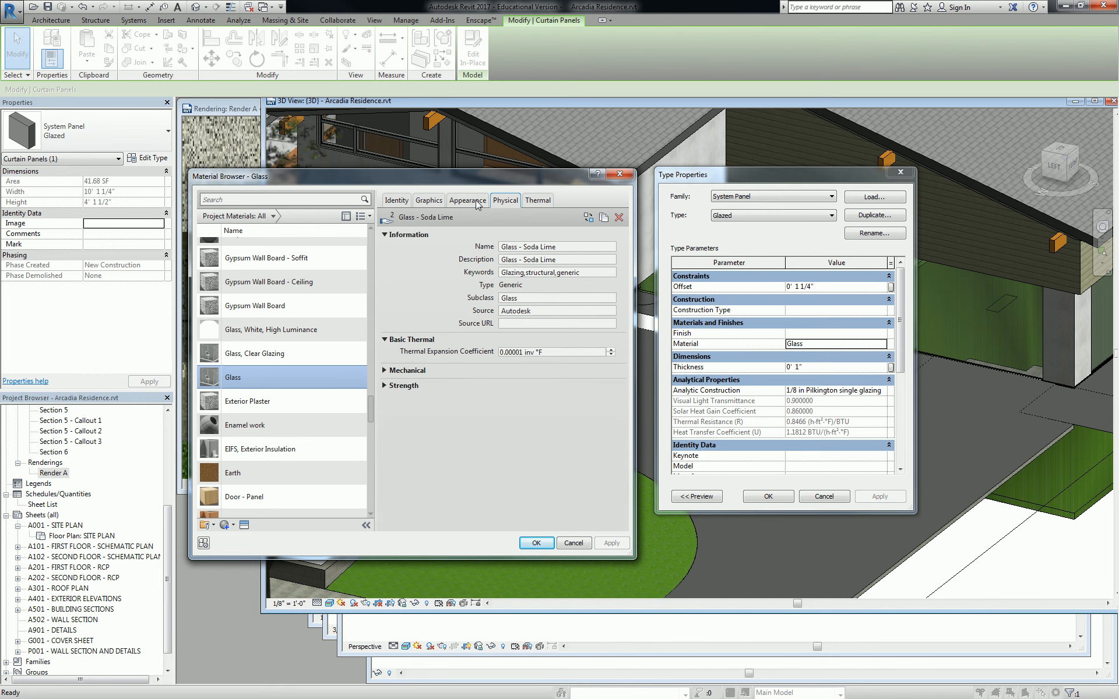
pyautogui.click(474, 201)
pyautogui.click(429, 200)
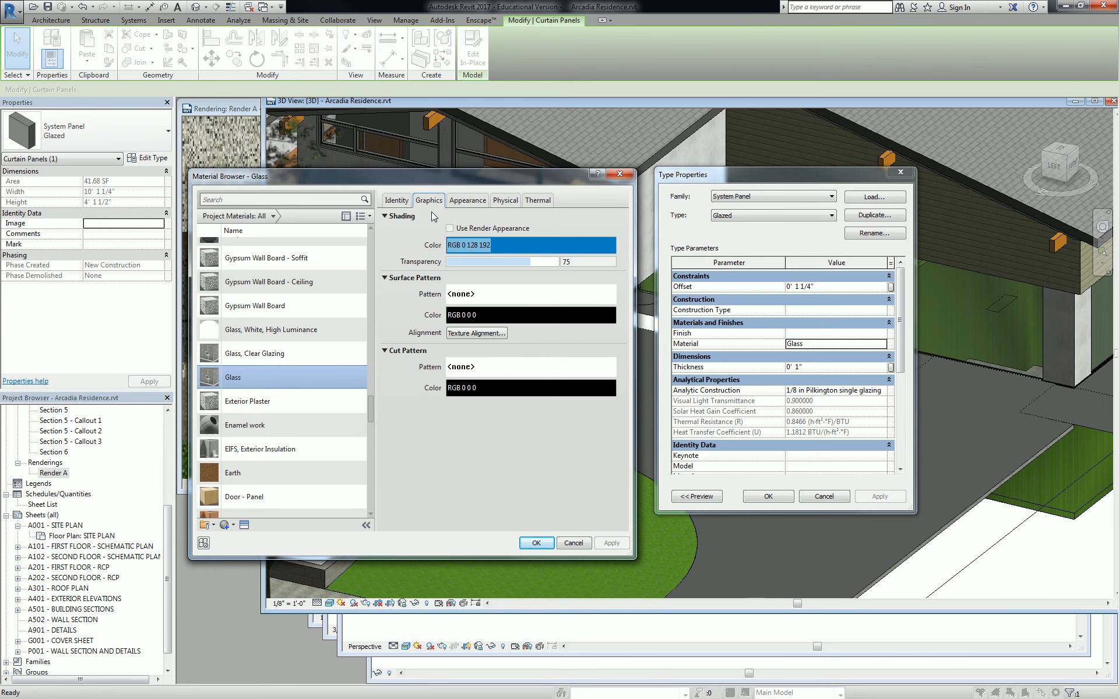
pyautogui.click(405, 201)
pyautogui.click(432, 203)
# Try a reflectance of 31 on the Glass appearance and close the material without applying the change.
pyautogui.click(467, 203)
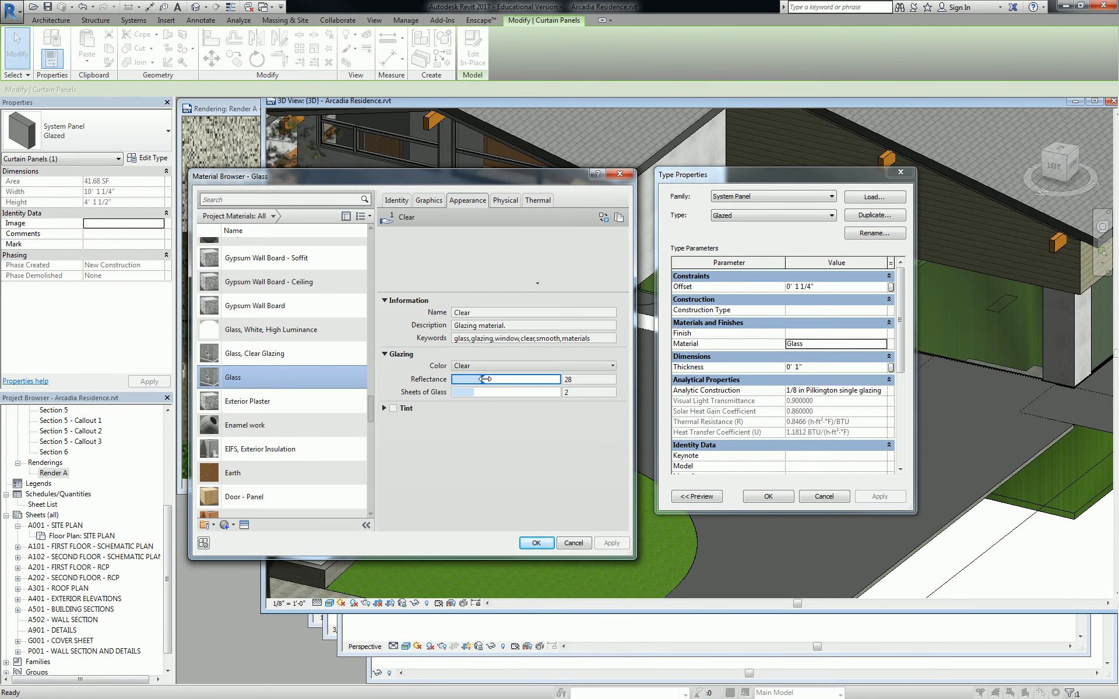
pyautogui.click(485, 379)
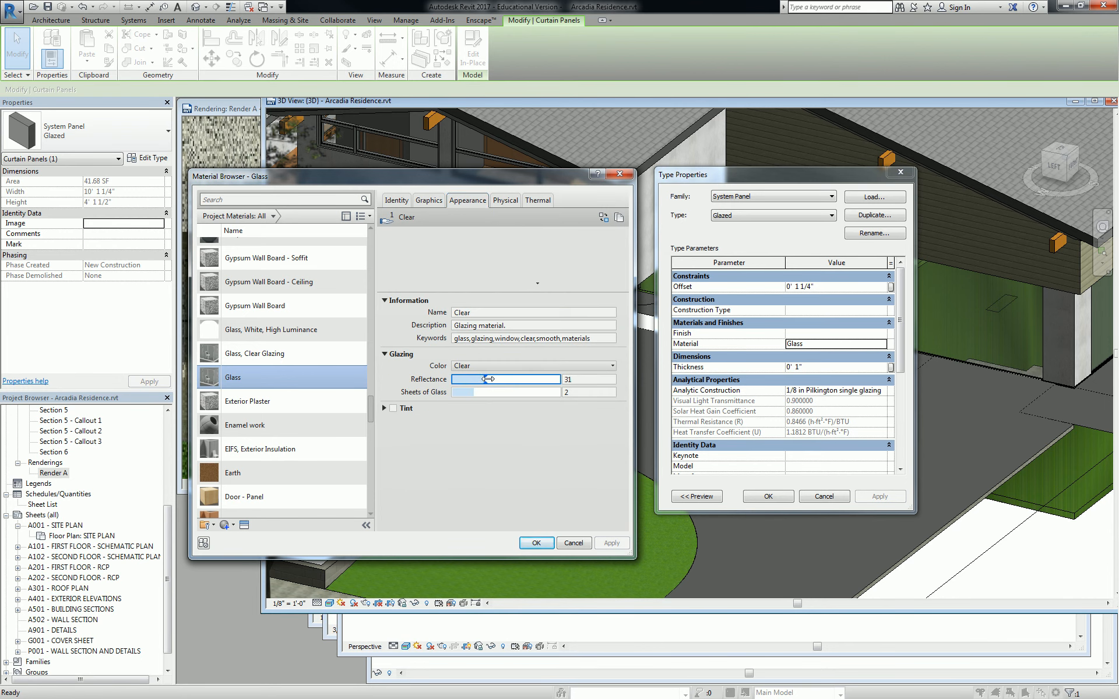
pyautogui.click(620, 174)
# Open the Cherry panel material from the garage door's type properties.
pyautogui.click(500, 328)
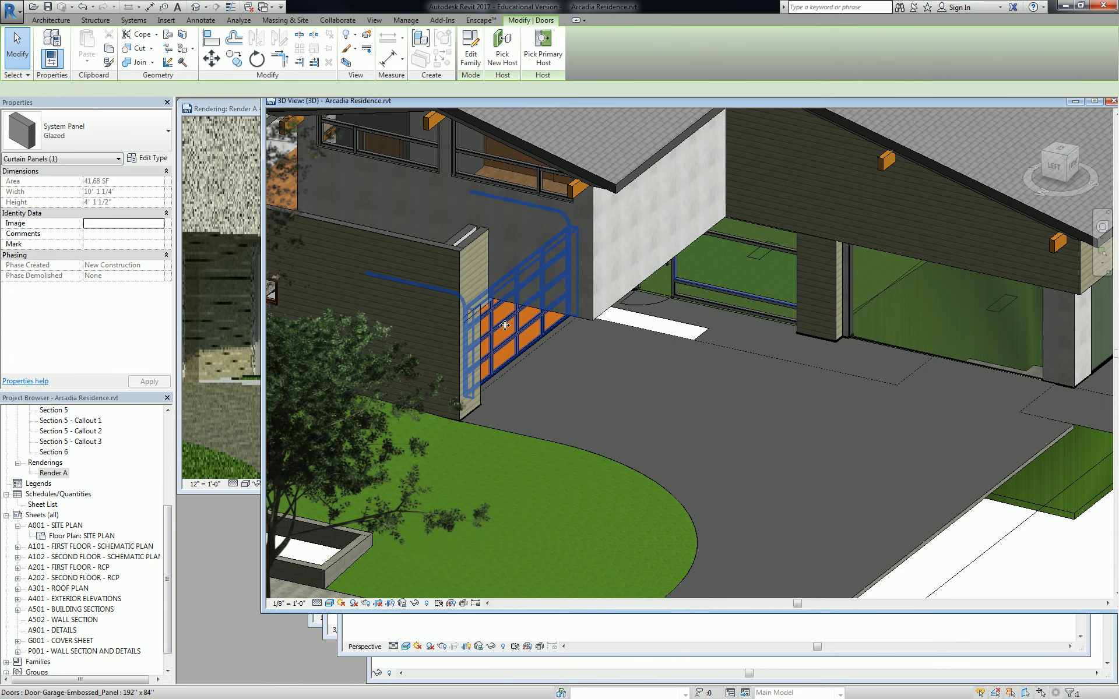
pyautogui.click(147, 158)
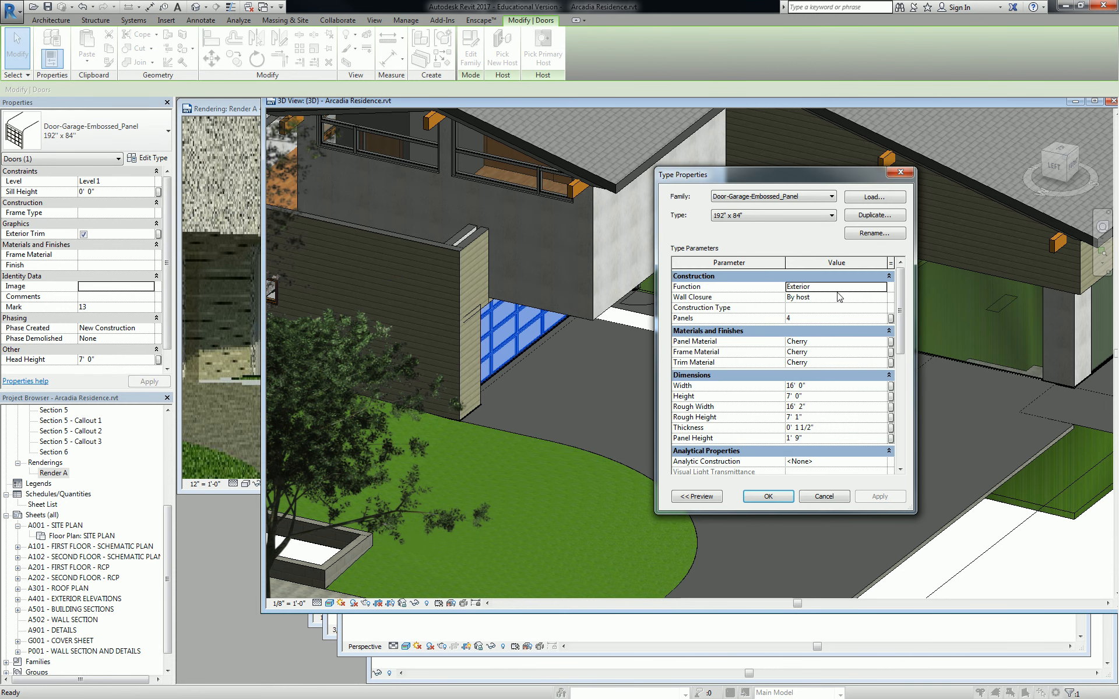
pyautogui.scroll(-1, 905, 344)
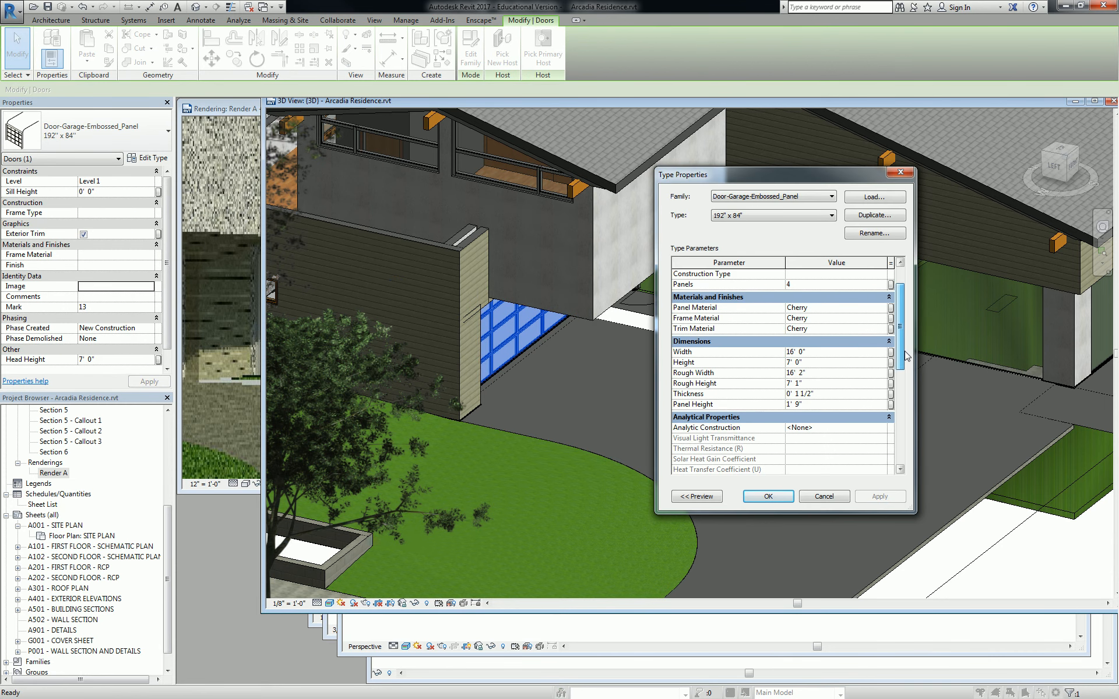
pyautogui.click(788, 309)
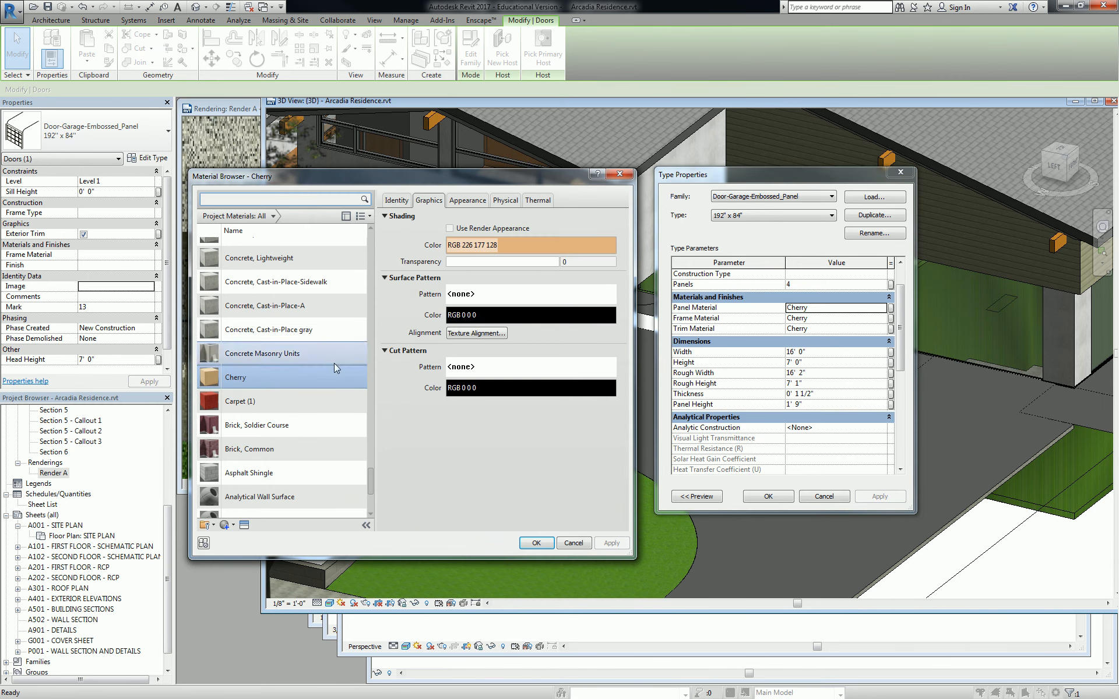
# Examine the Cherry material's wood appearance, including its relief pattern settings and the available finish options.
pyautogui.click(469, 203)
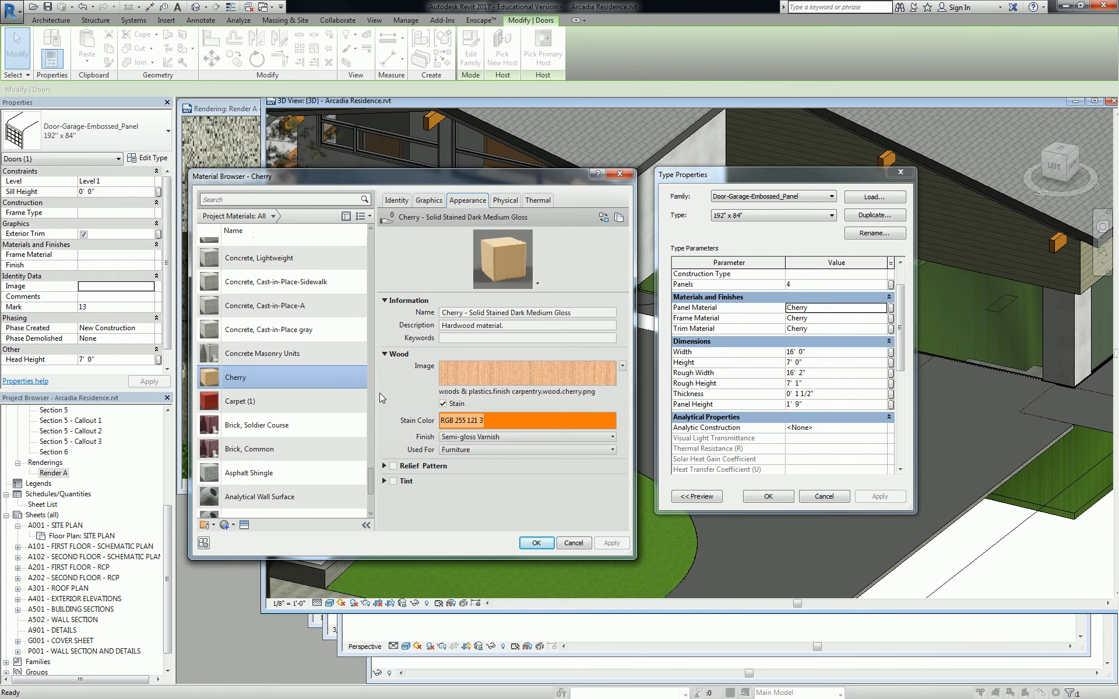
pyautogui.click(385, 465)
pyautogui.click(496, 438)
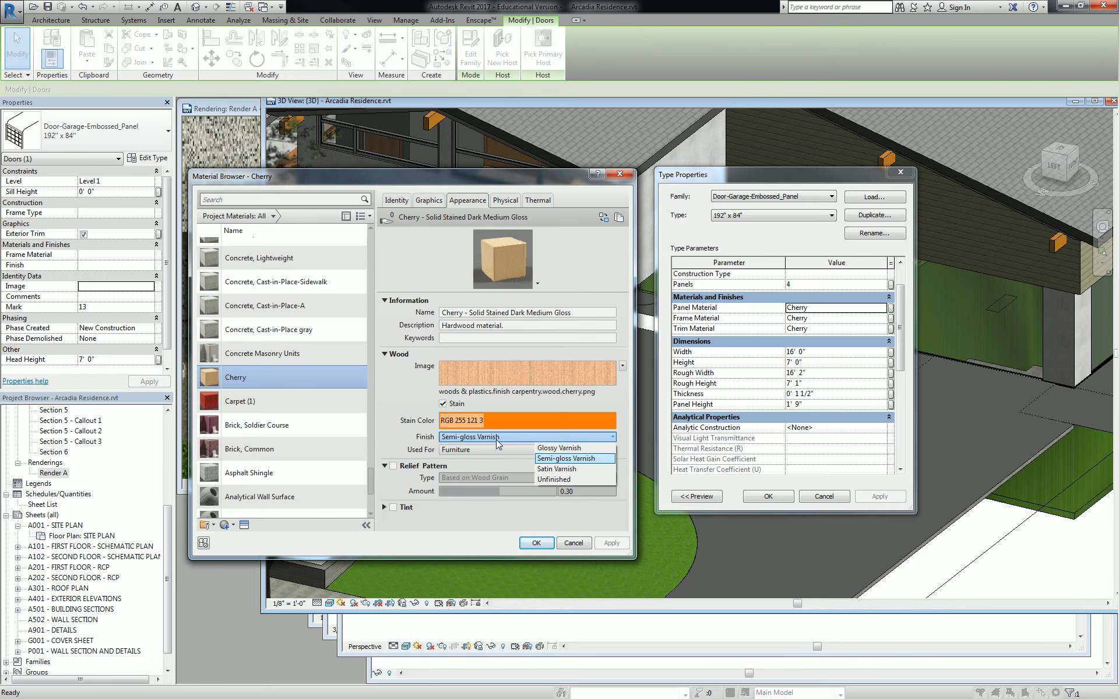
pyautogui.click(425, 399)
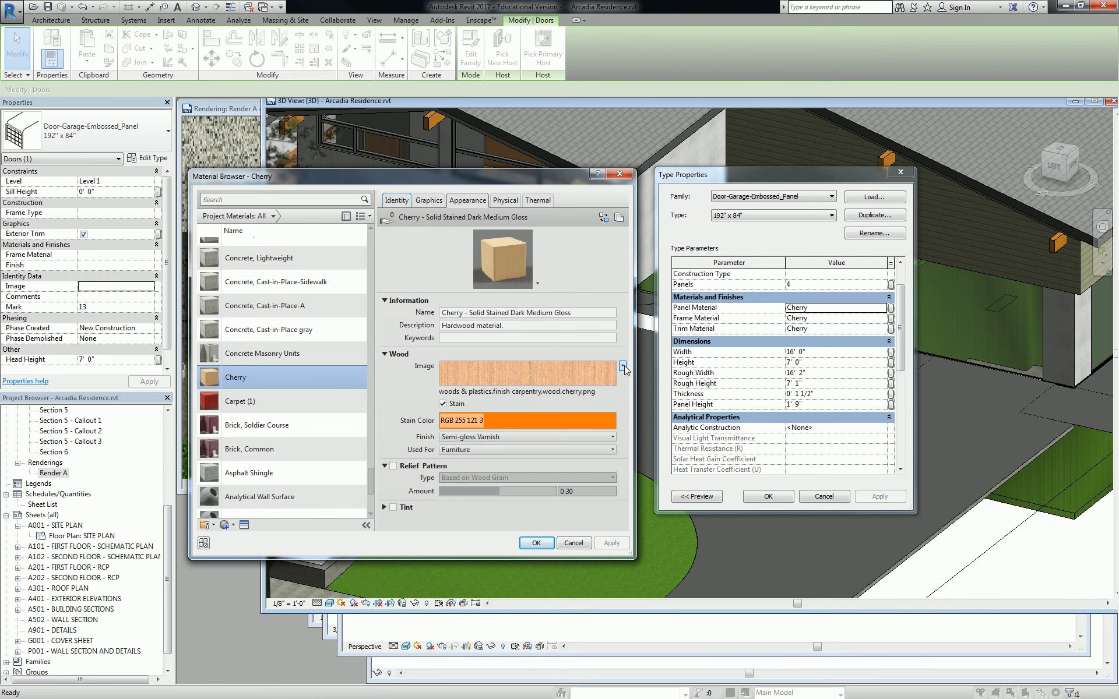
# Check Cherry's physical properties and appearance tint settings, then close the material and the garage door's type properties.
pyautogui.click(495, 199)
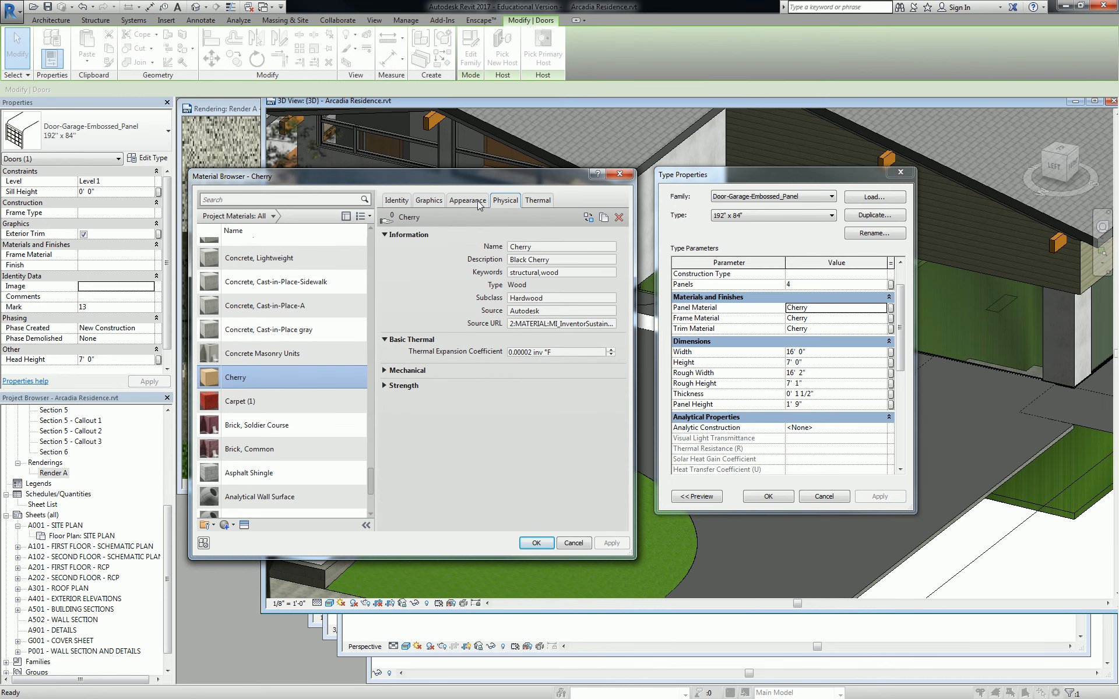
pyautogui.click(478, 201)
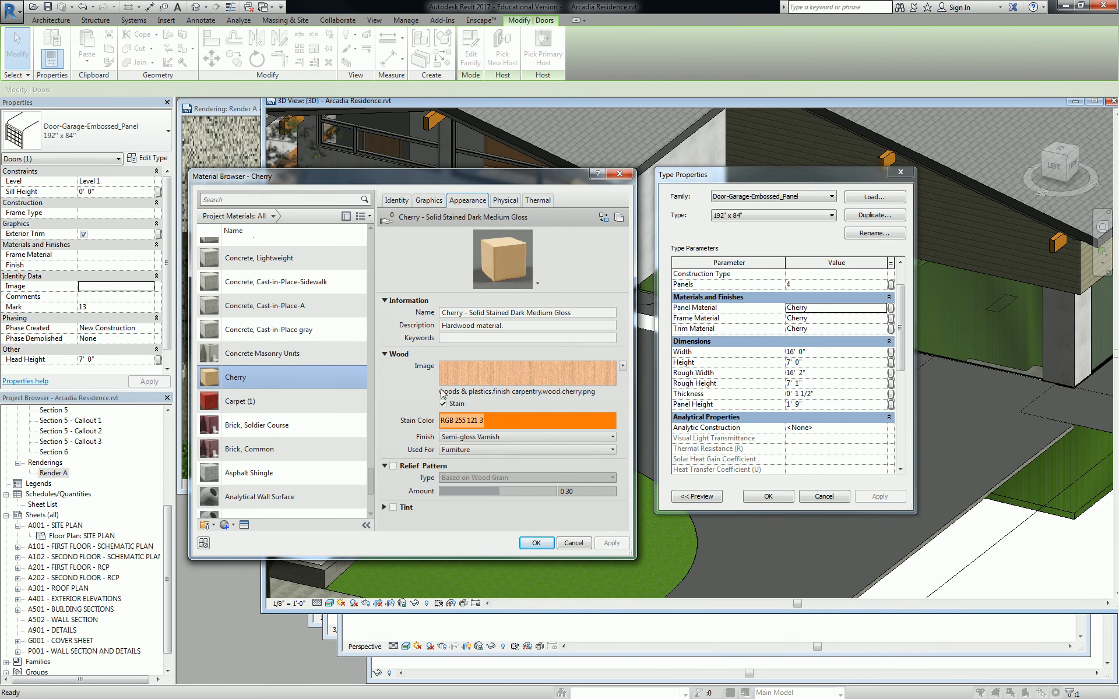
pyautogui.click(384, 507)
pyautogui.scroll(-1, 404, 461)
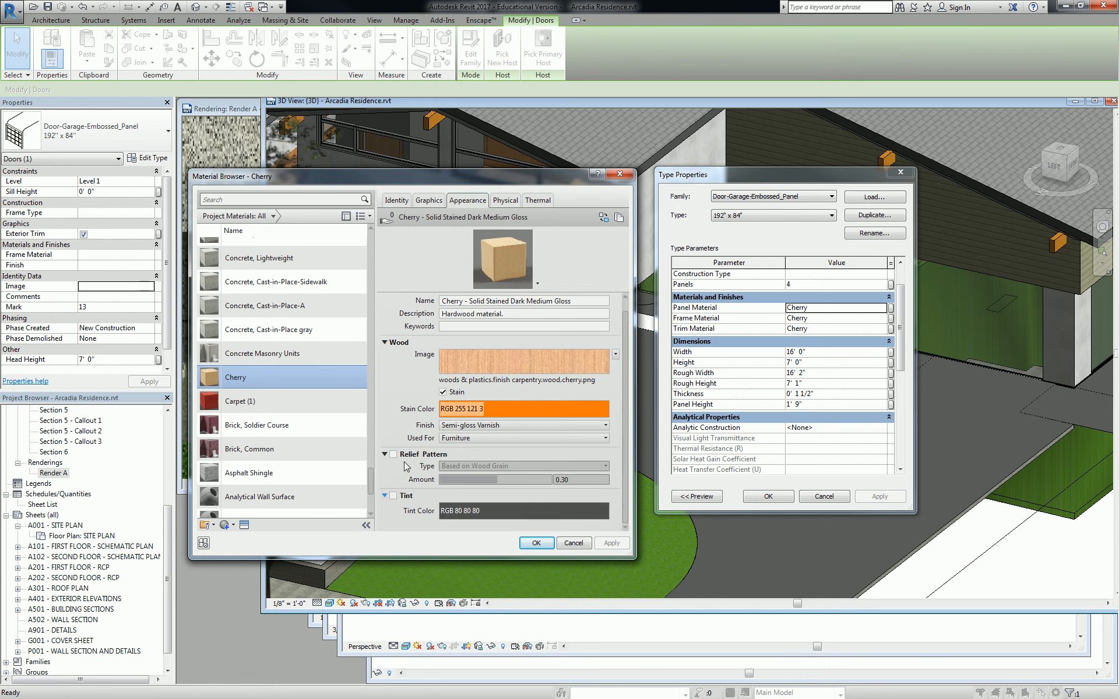
pyautogui.scroll(1, 404, 462)
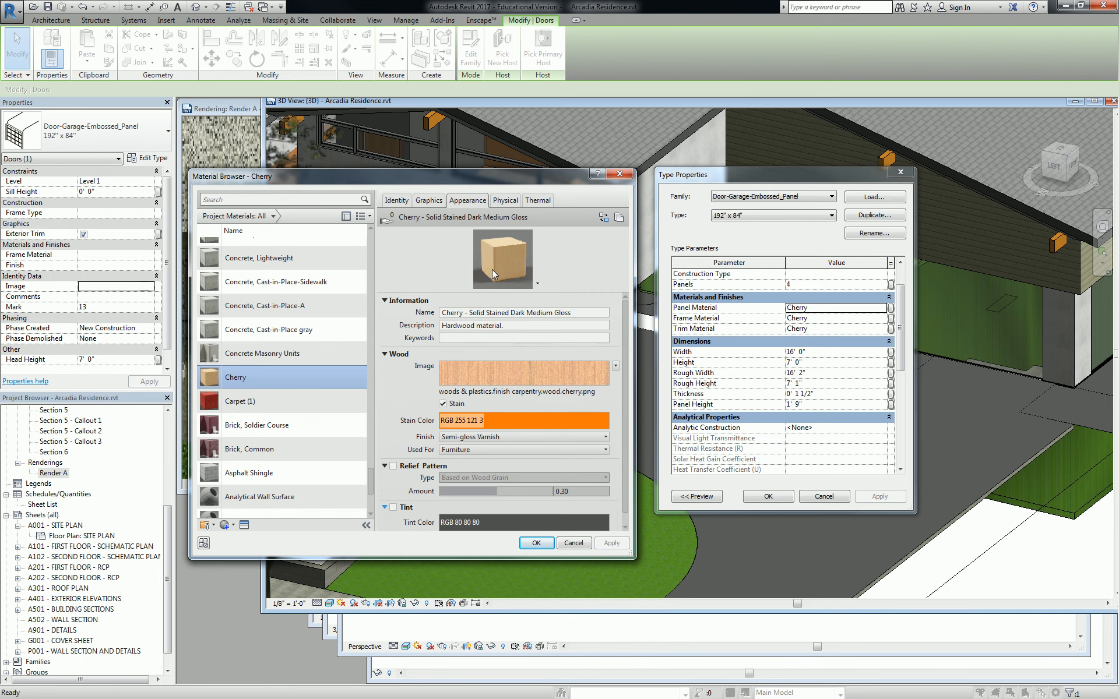
pyautogui.click(620, 174)
pyautogui.click(901, 173)
# Review the garage door type's panel, frame and trim materials again and leave the type properties without changes.
pyautogui.keyDown('shift'); pyautogui.moveTo(676, 373); pyautogui.dragTo(573, 353, button='middle'); pyautogui.keyUp('shift')
pyautogui.scroll(-2, 645, 373)
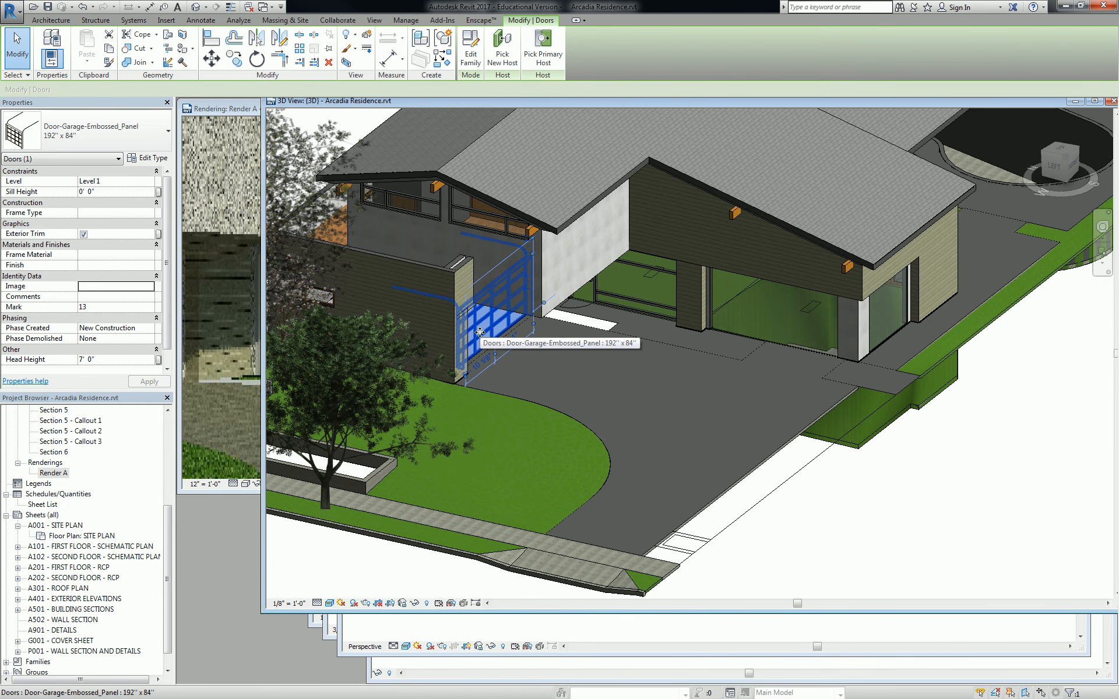
pyautogui.click(153, 158)
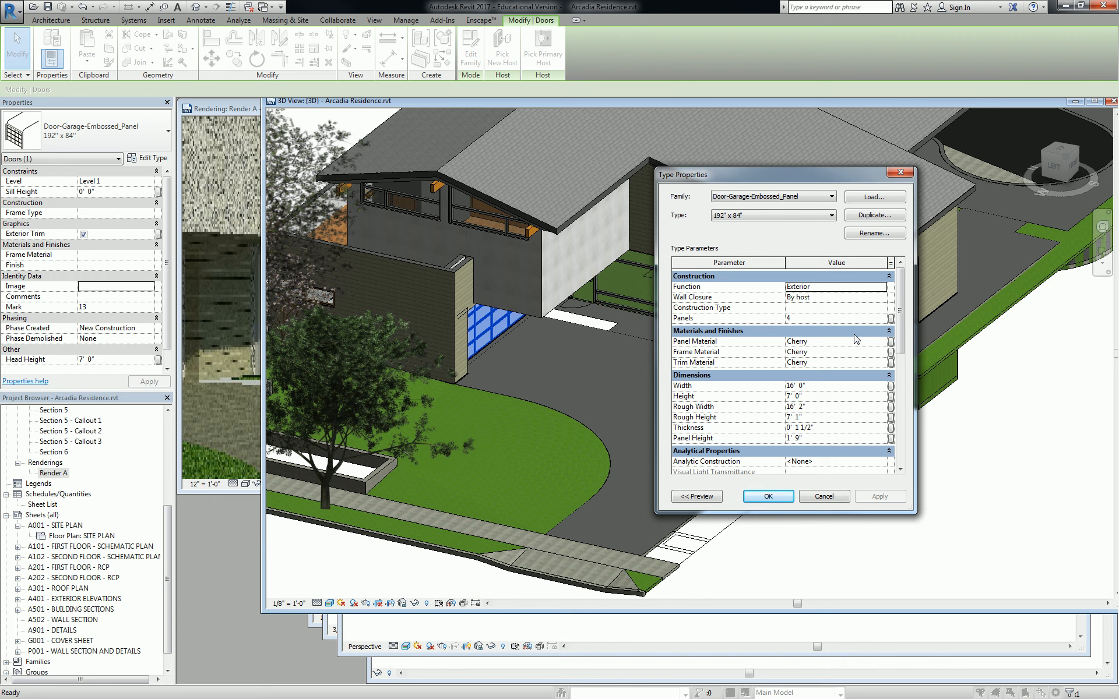
pyautogui.click(822, 496)
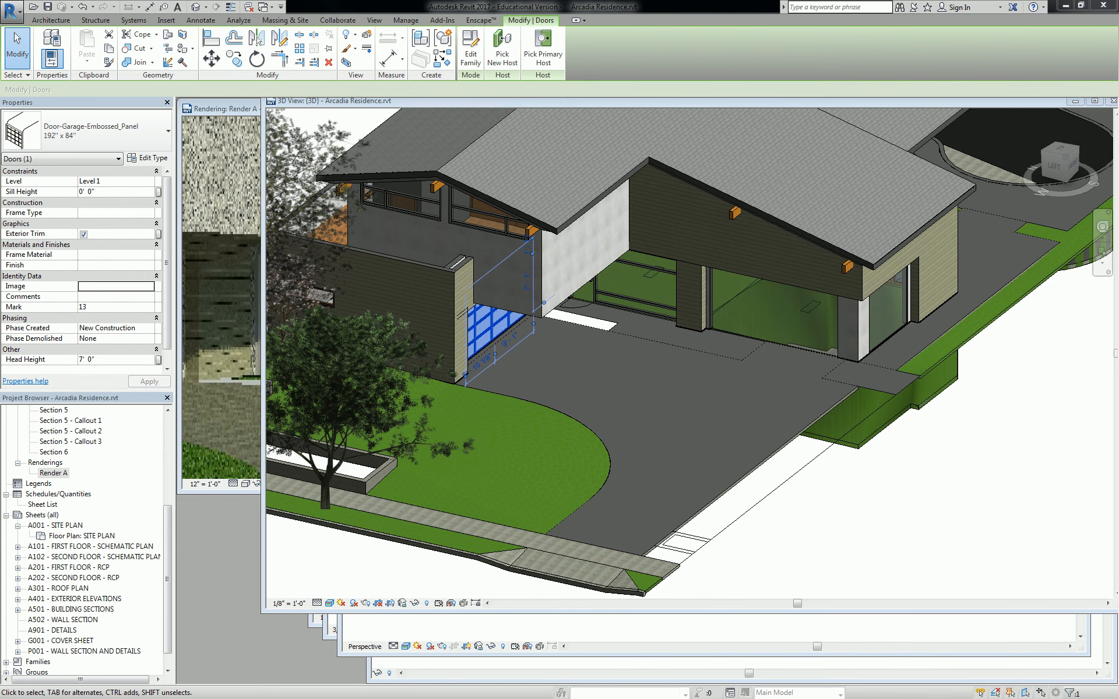